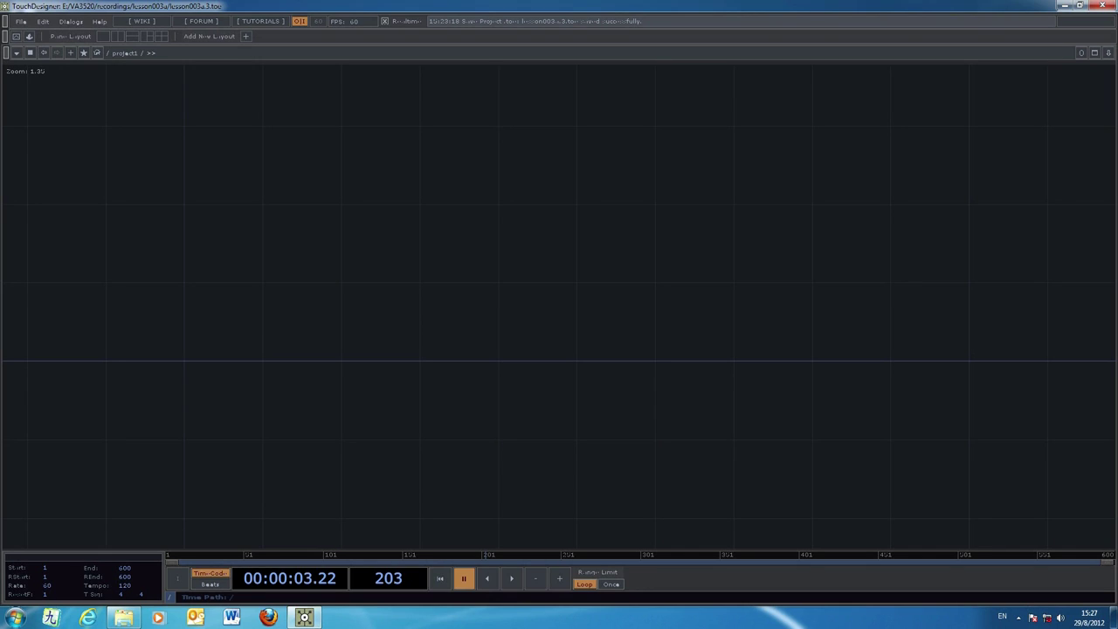
Add a Geometry component to the empty project network.
key(Tab)
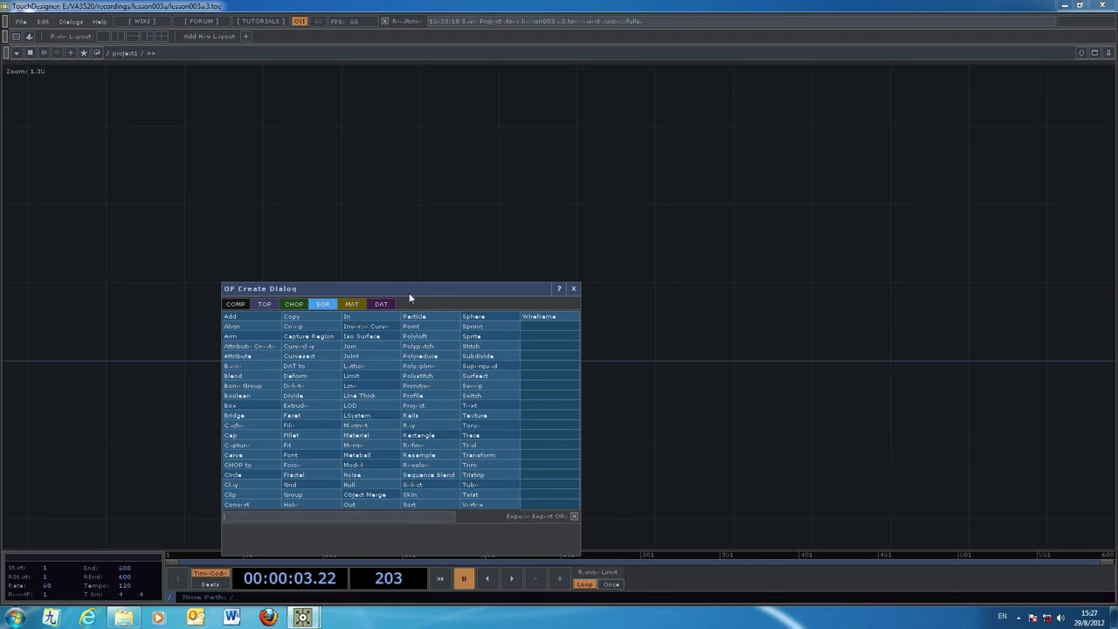
drag(463, 287, 718, 223)
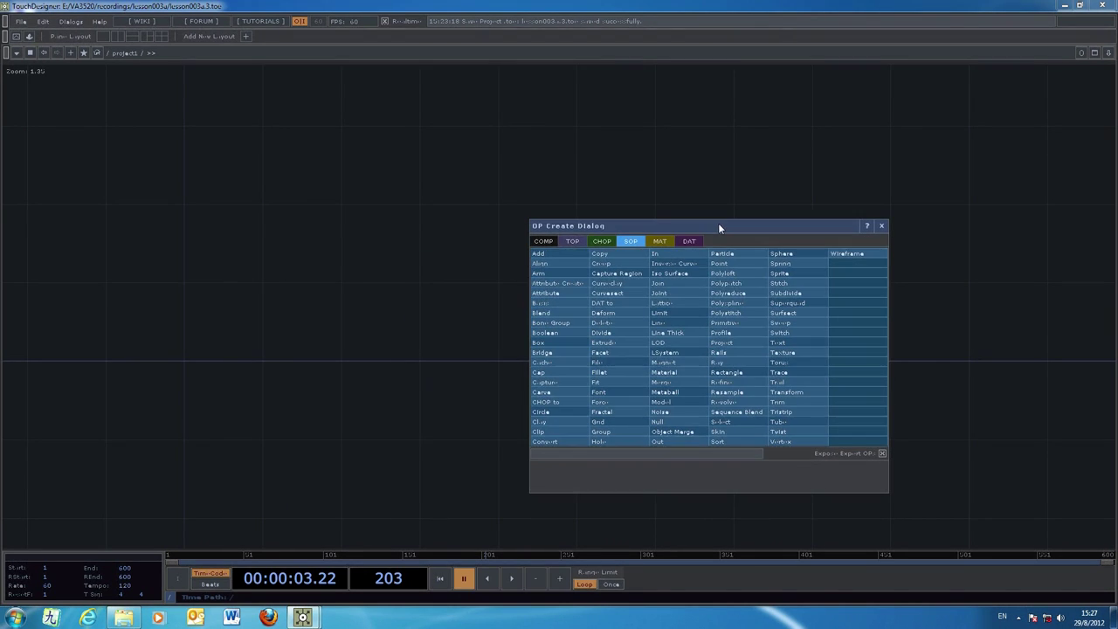
click(542, 241)
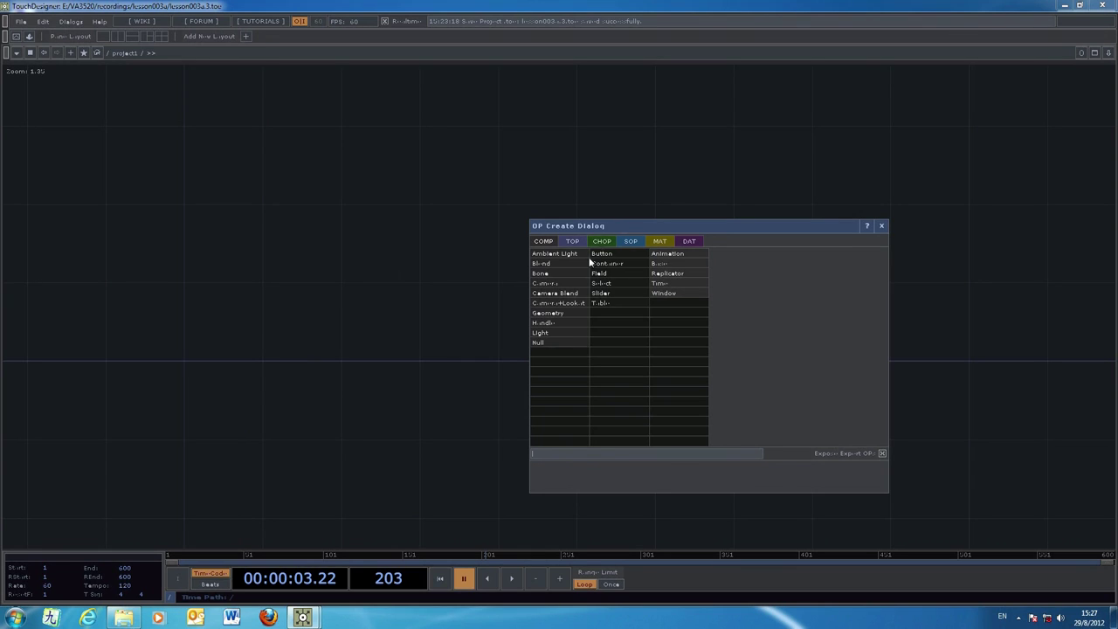
click(578, 312)
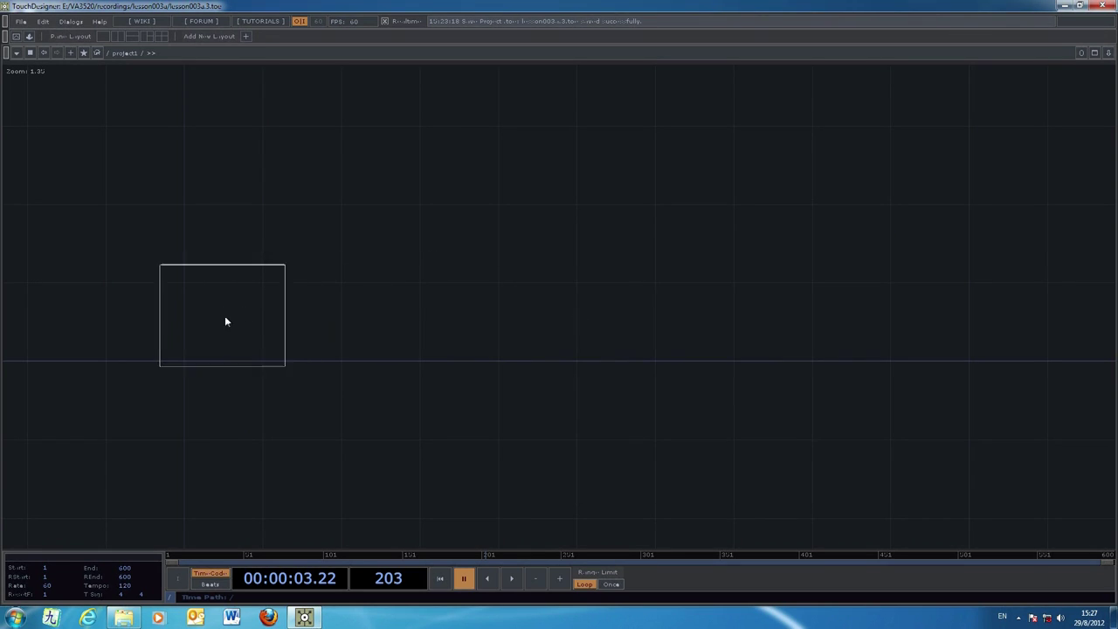
click(227, 316)
Add a Camera component and a Light component in a row beside the geometry.
key(Tab)
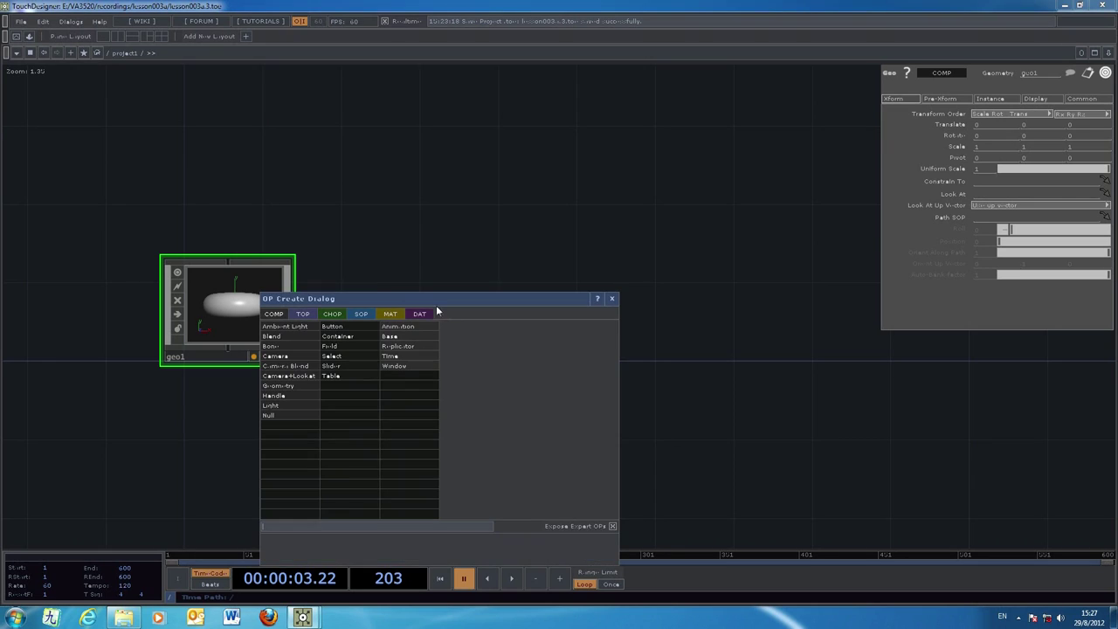
drag(378, 293, 659, 235)
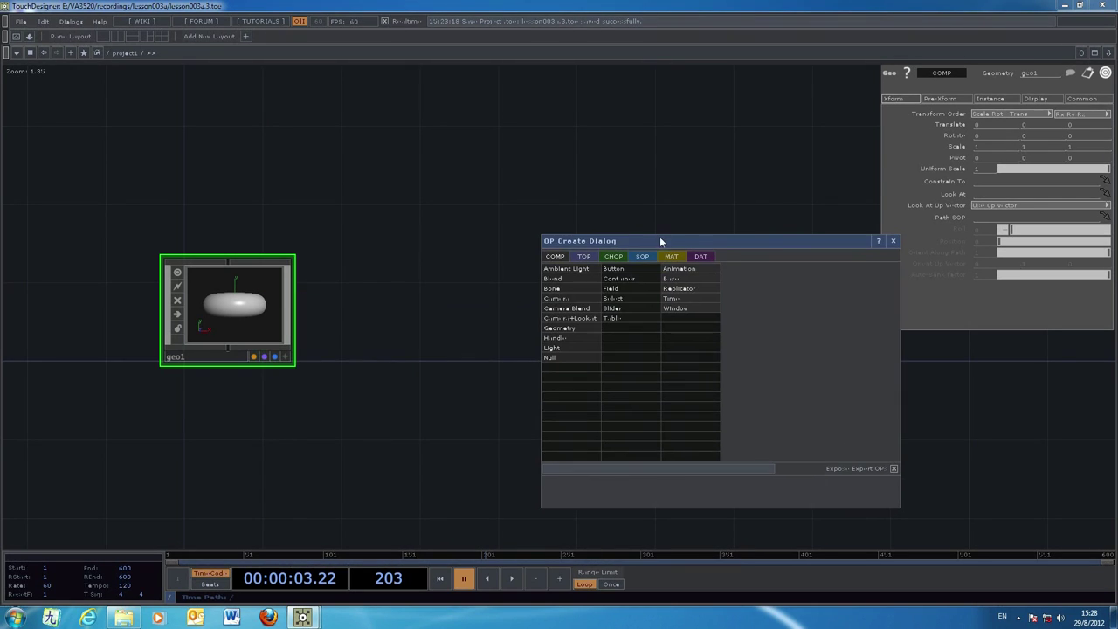
click(579, 297)
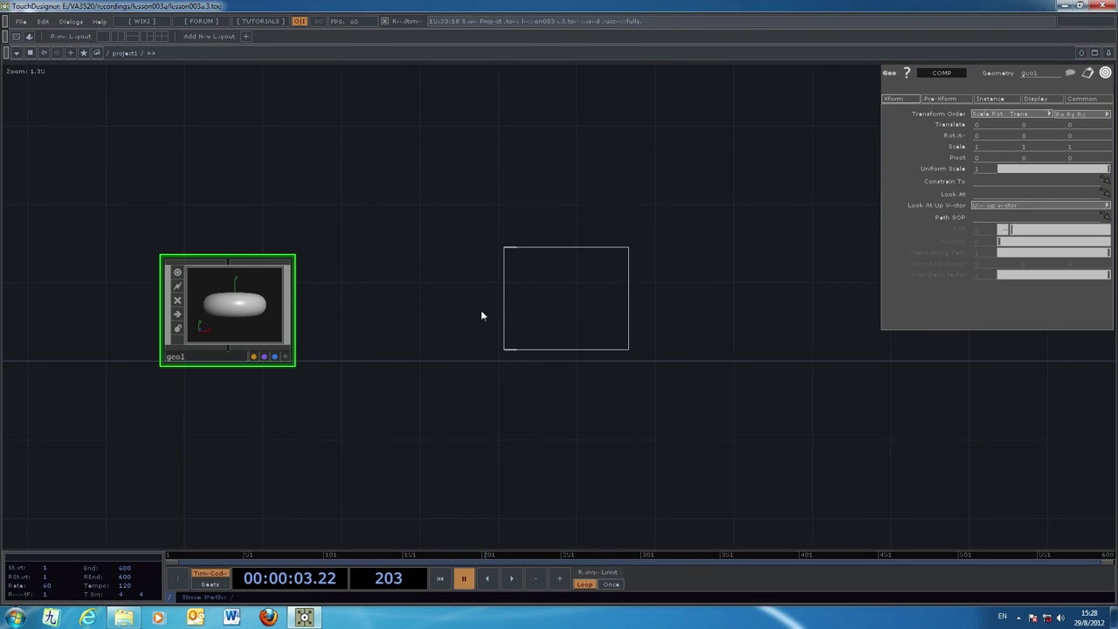
click(386, 311)
key(Tab)
drag(445, 326, 768, 265)
click(687, 368)
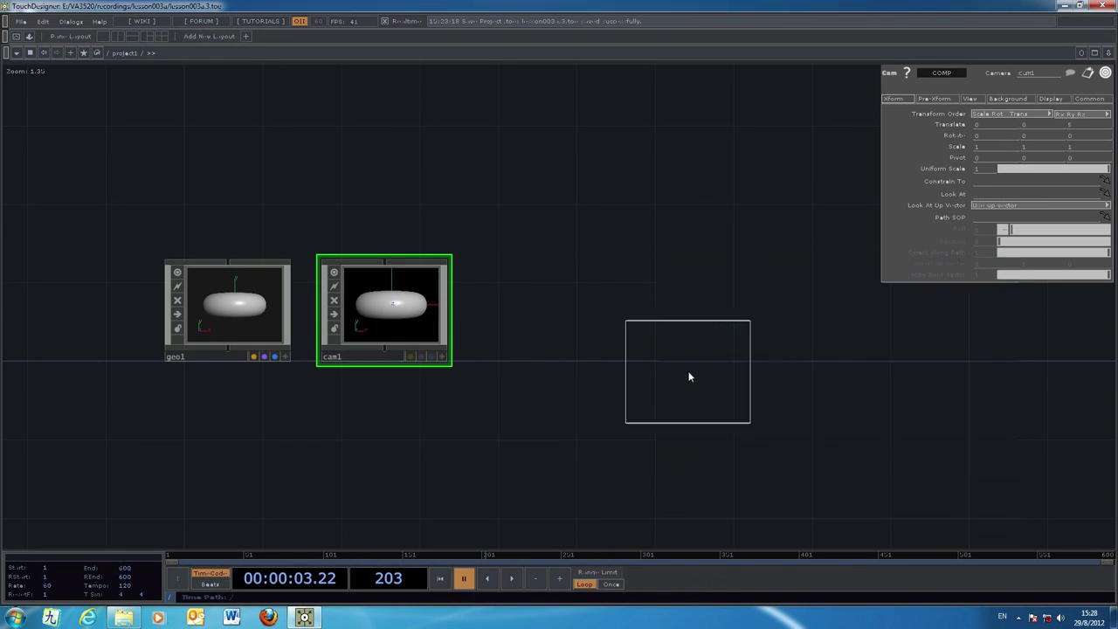
click(536, 312)
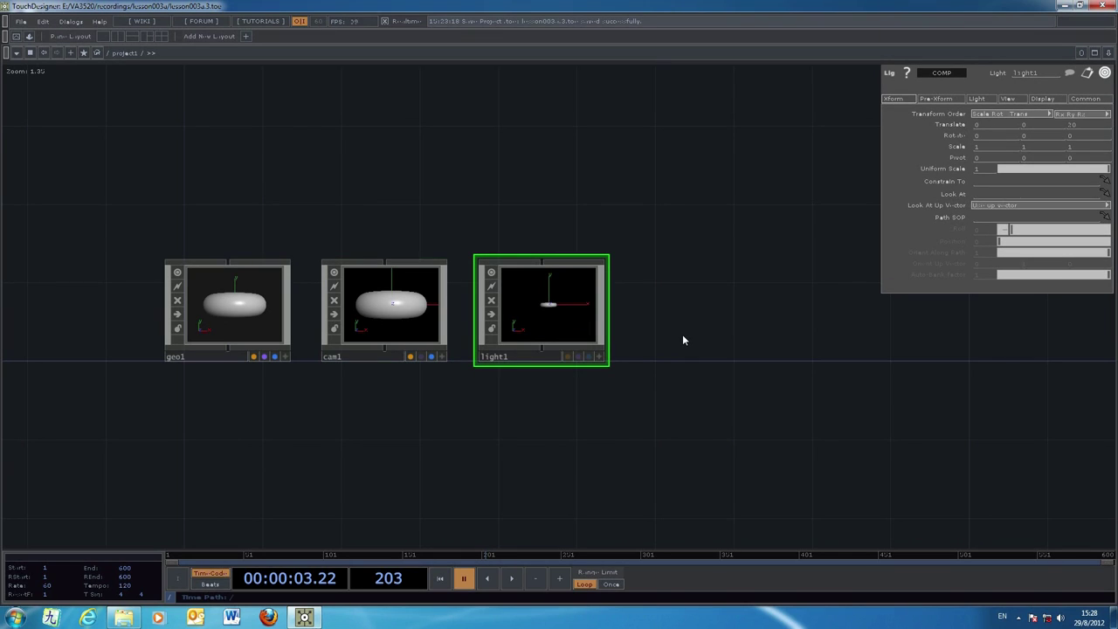
Add a Render TOP below the camera component.
key(Tab)
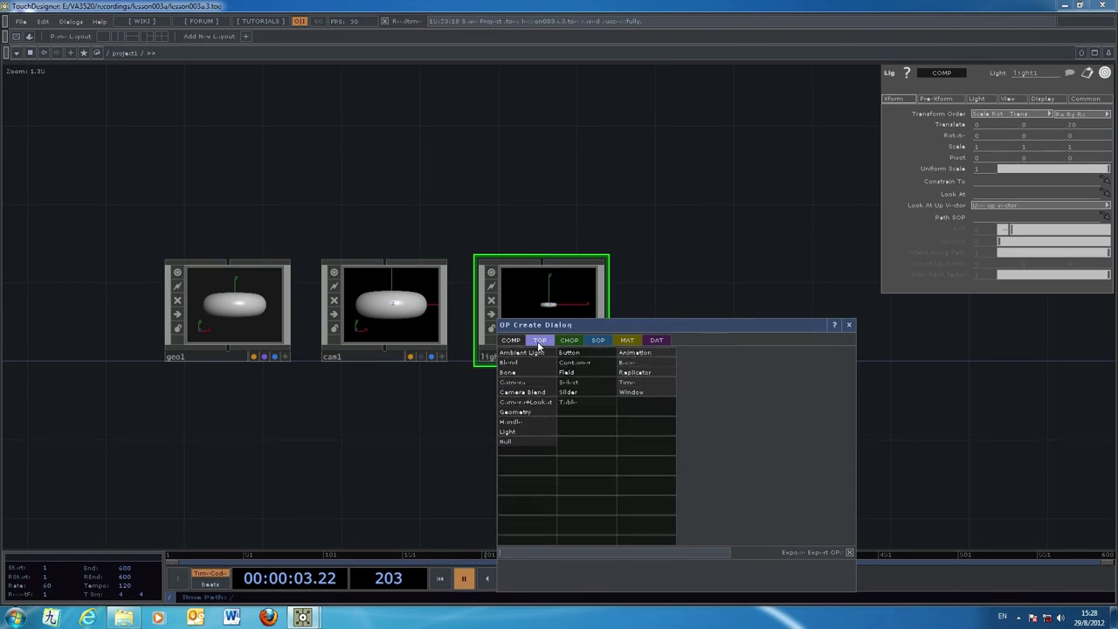
click(538, 341)
drag(630, 325, 766, 207)
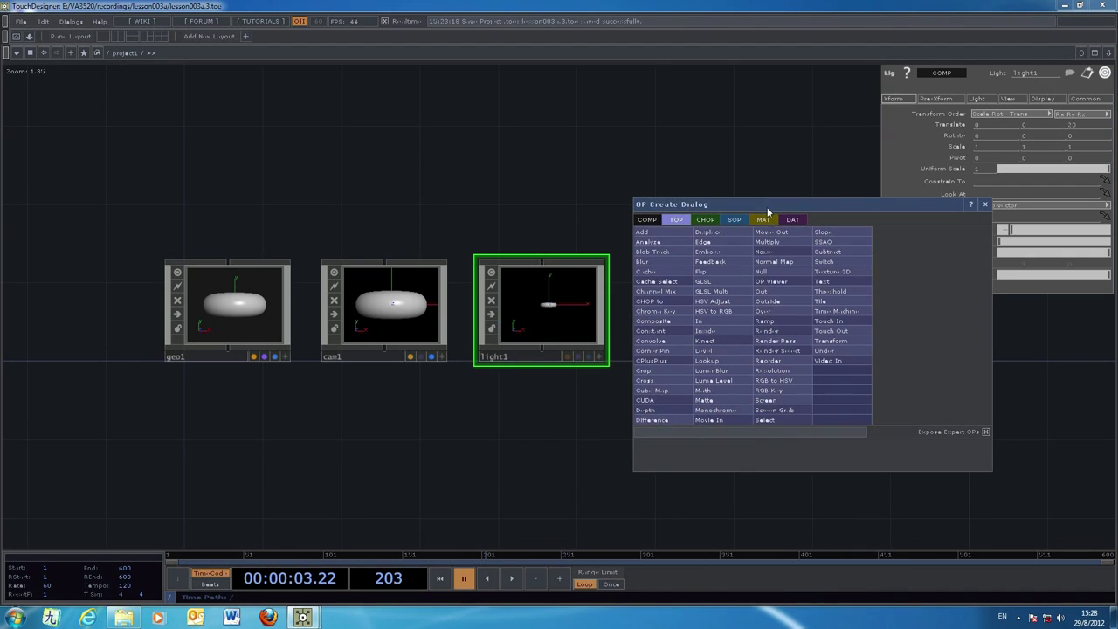
click(786, 335)
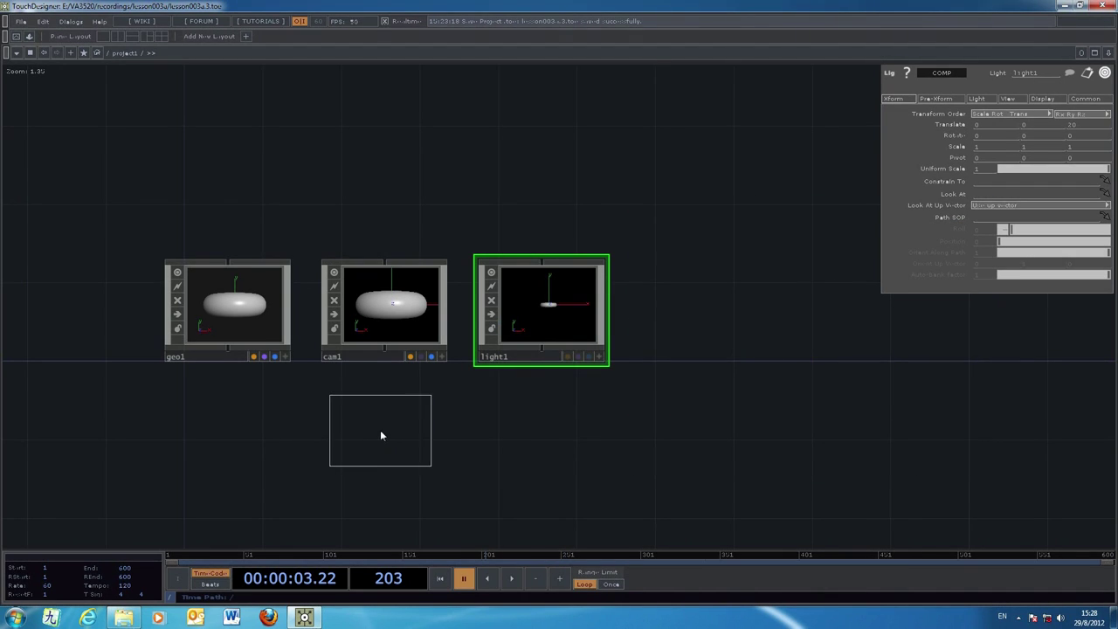
click(380, 434)
Add an Out TOP beside the render node and connect the render output to its input.
drag(768, 437, 684, 452)
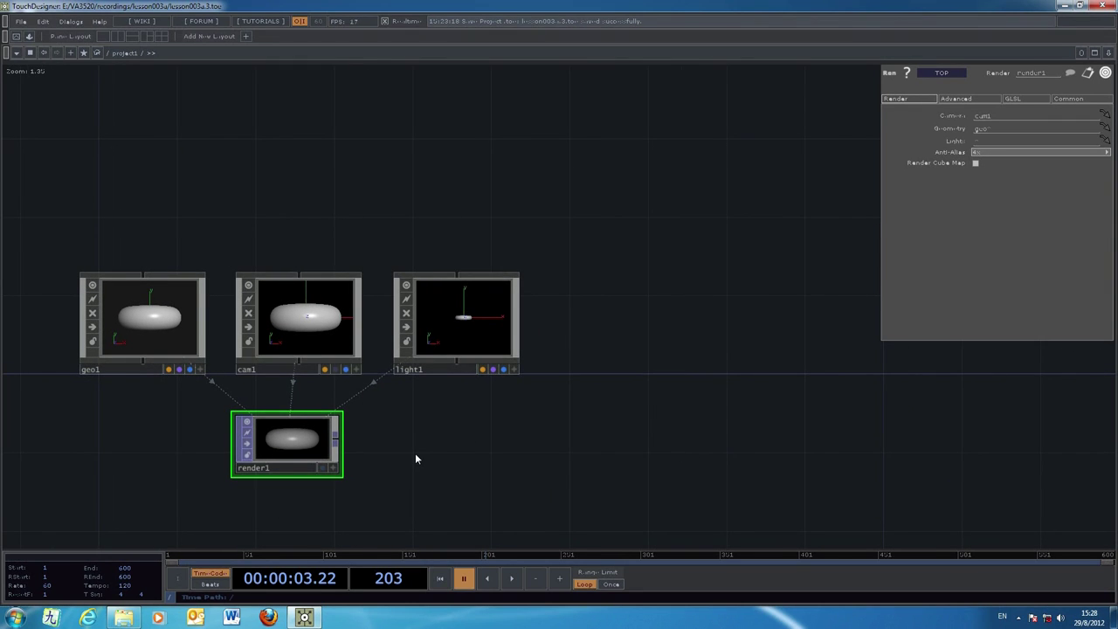
key(Tab)
drag(414, 341, 746, 280)
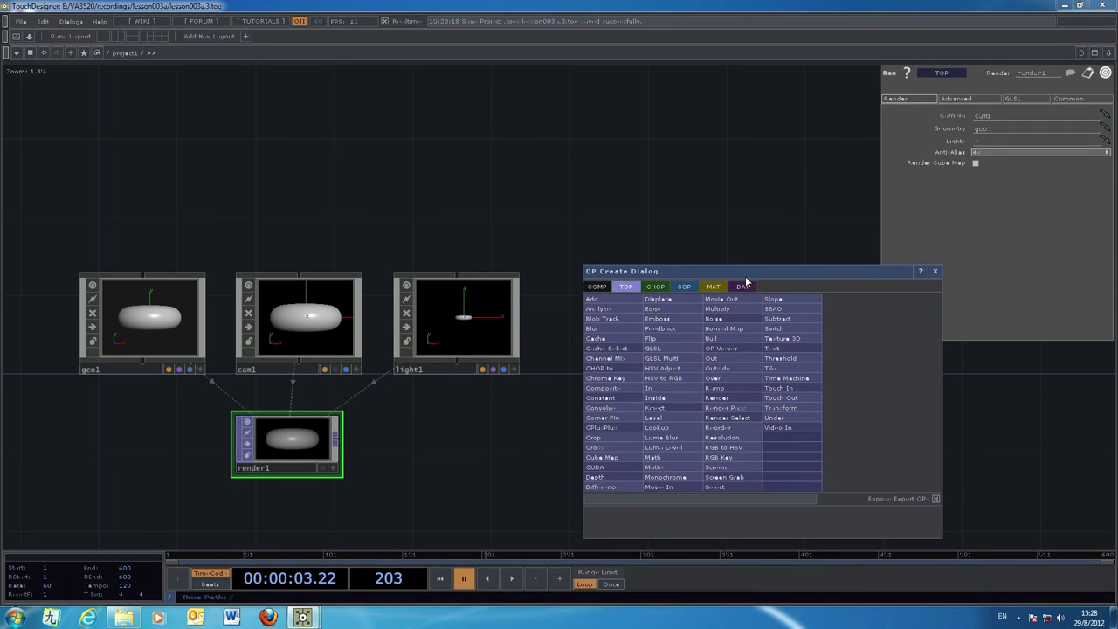
click(721, 358)
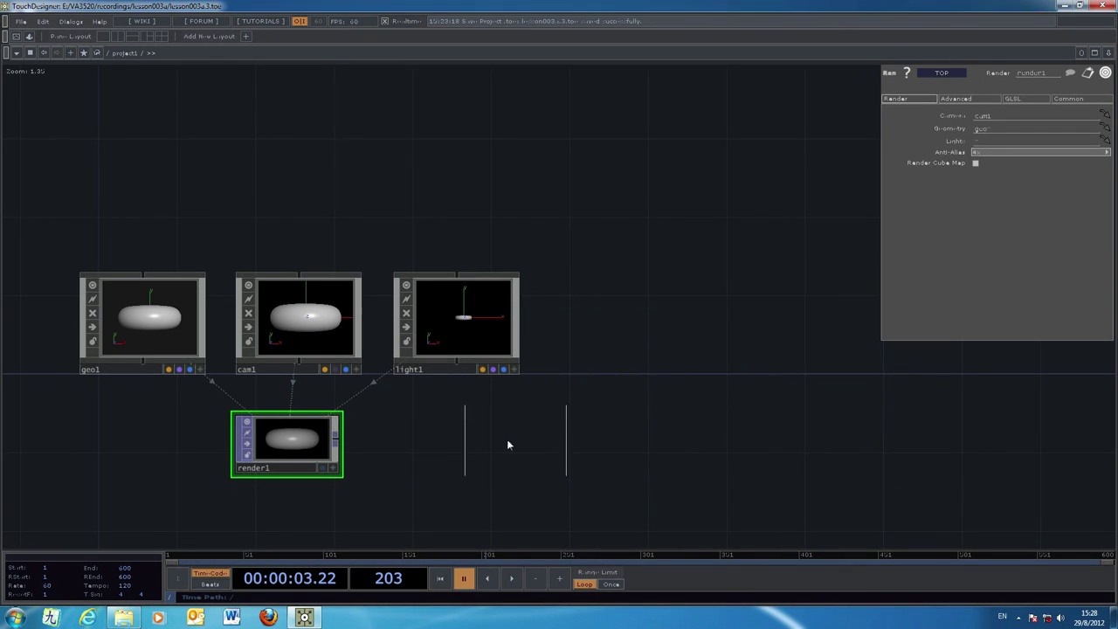
click(468, 440)
drag(334, 436, 416, 427)
Enter the internal network of the geometry component that holds the default torus.
drag(649, 414, 739, 357)
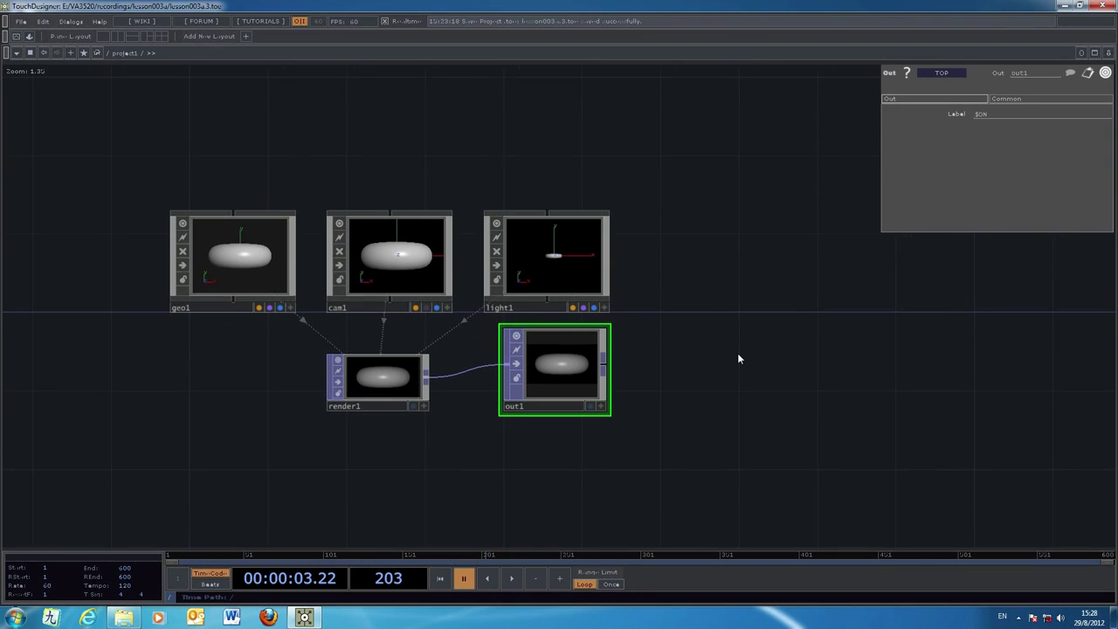
click(240, 266)
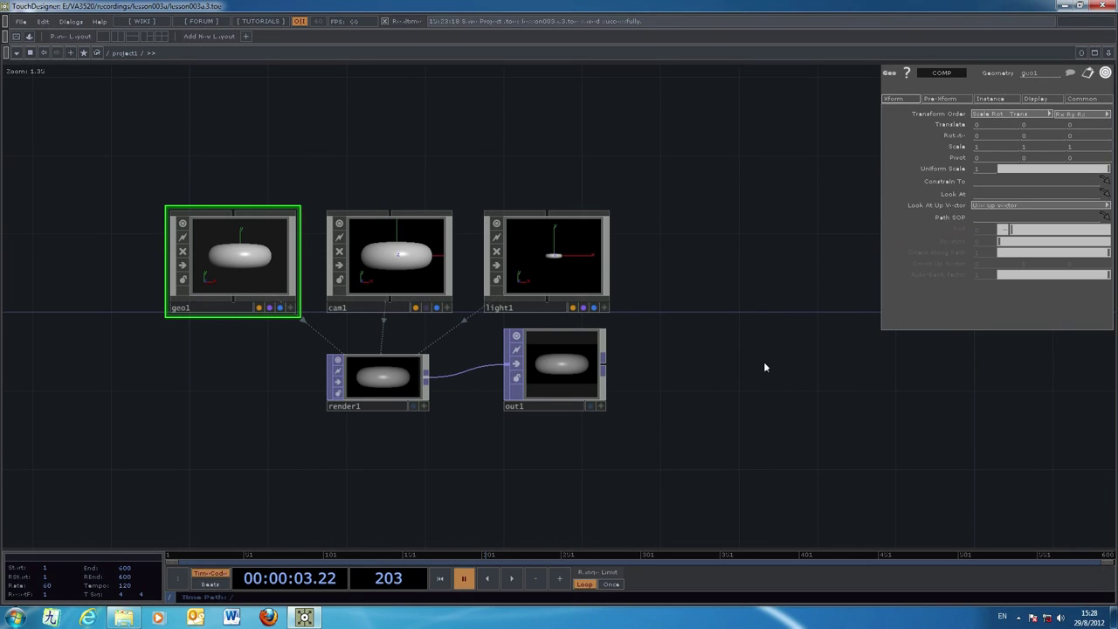
middle_drag(761, 309, 714, 414)
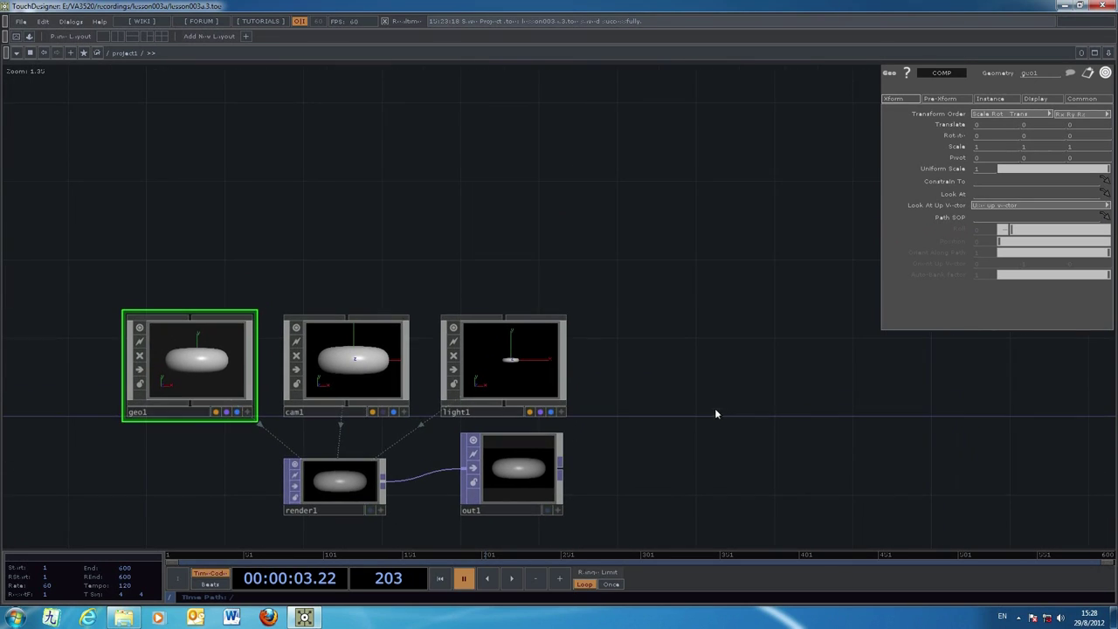
double_click(201, 367)
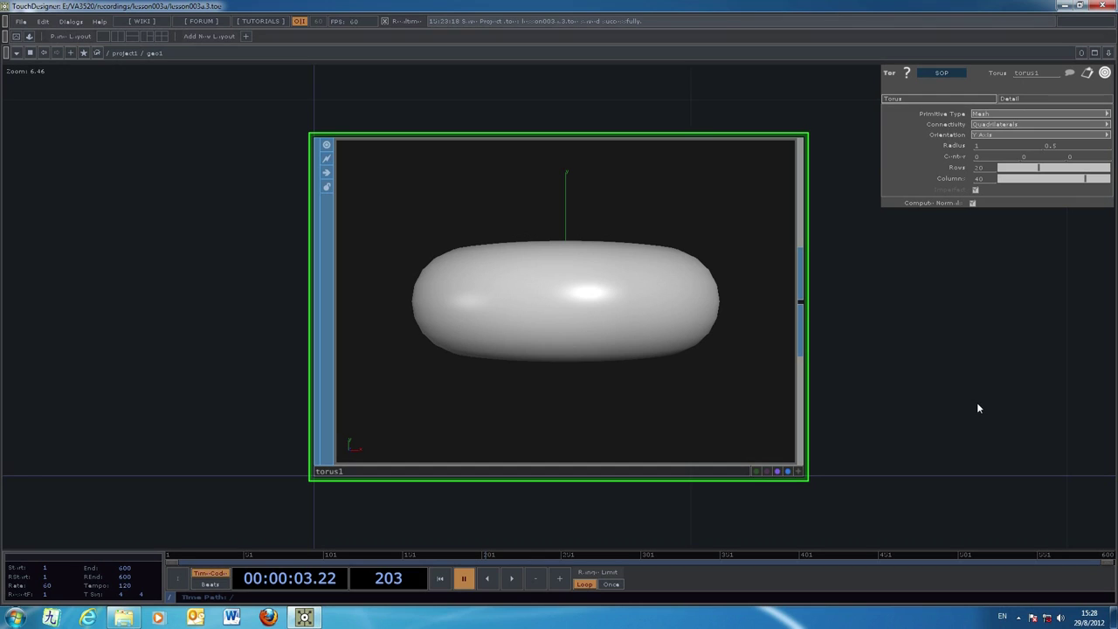
scroll(976, 412, down, 2)
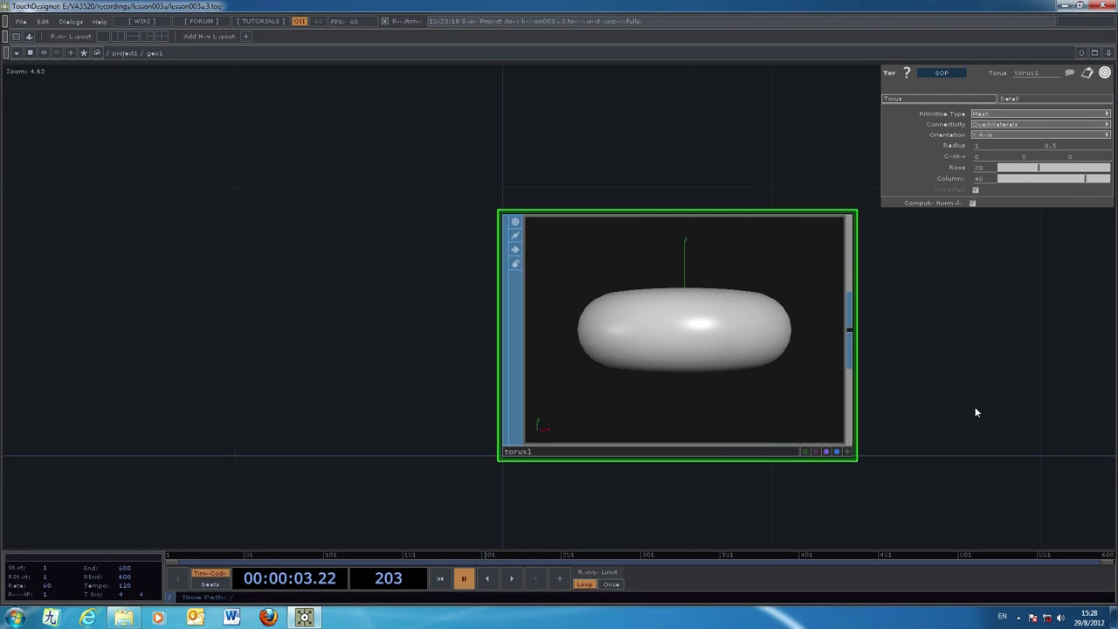
drag(1004, 422, 666, 417)
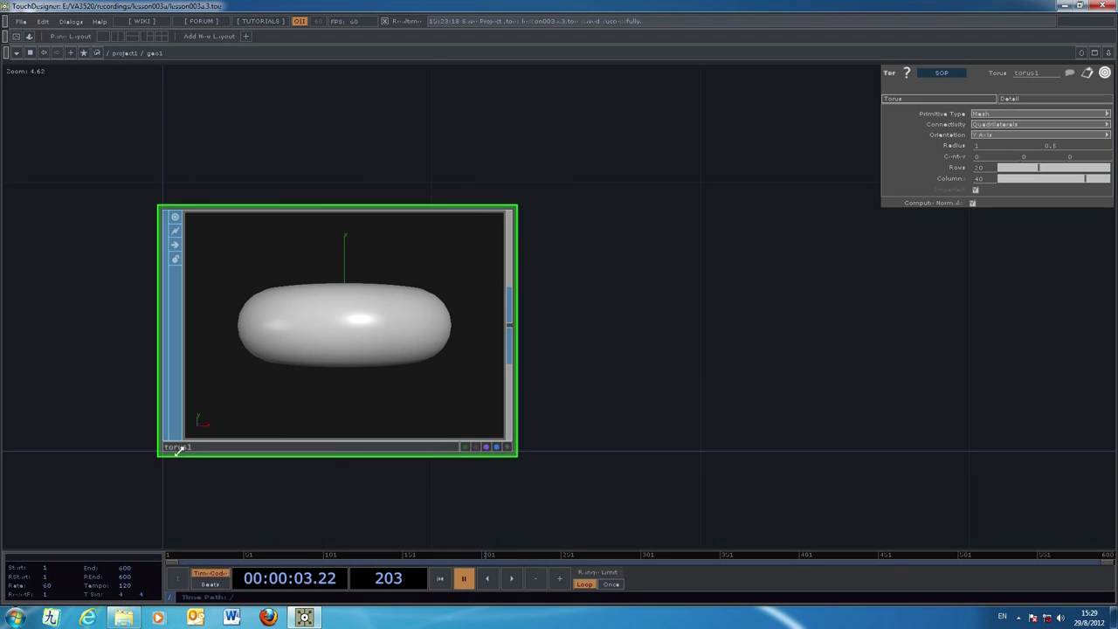
scroll(689, 419, down, 2)
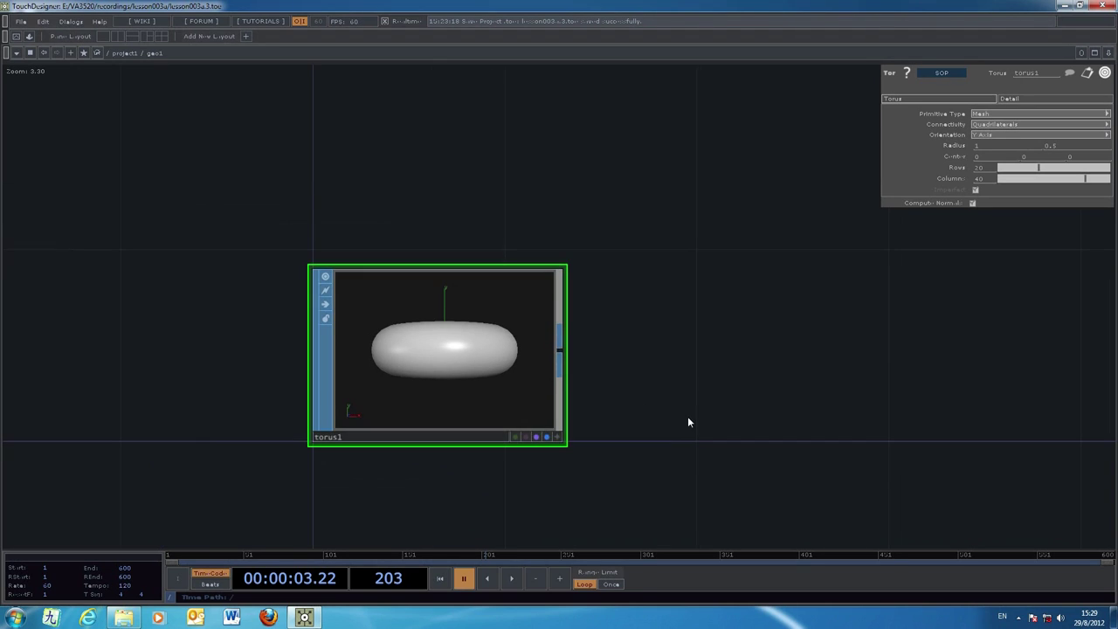
drag(690, 429, 588, 447)
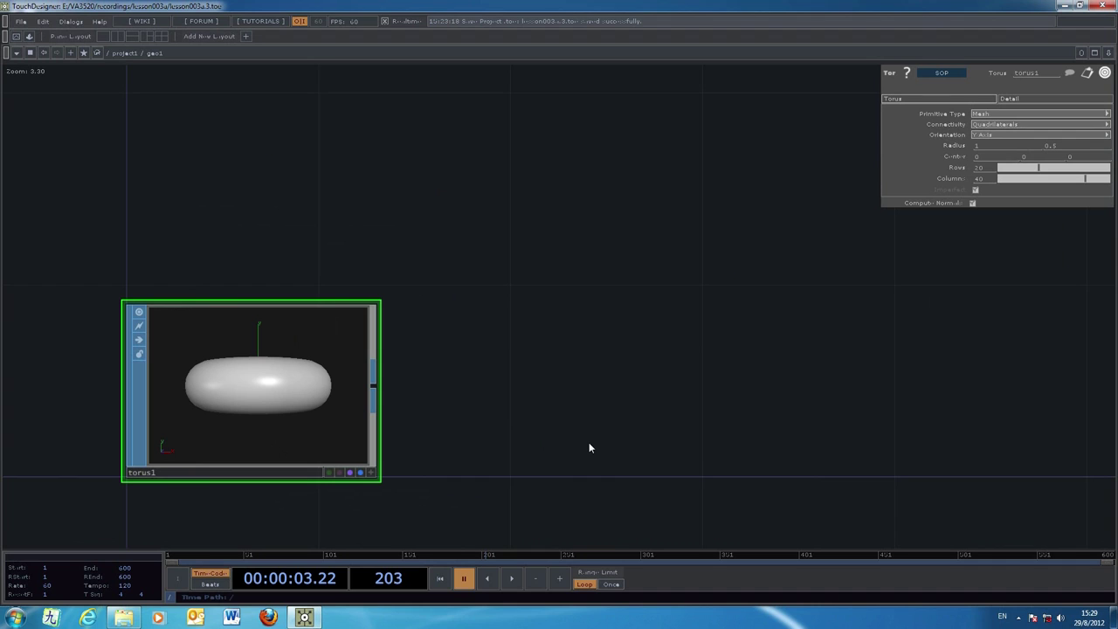
Add a Sphere SOP directly above the torus in the geometry's network.
key(Tab)
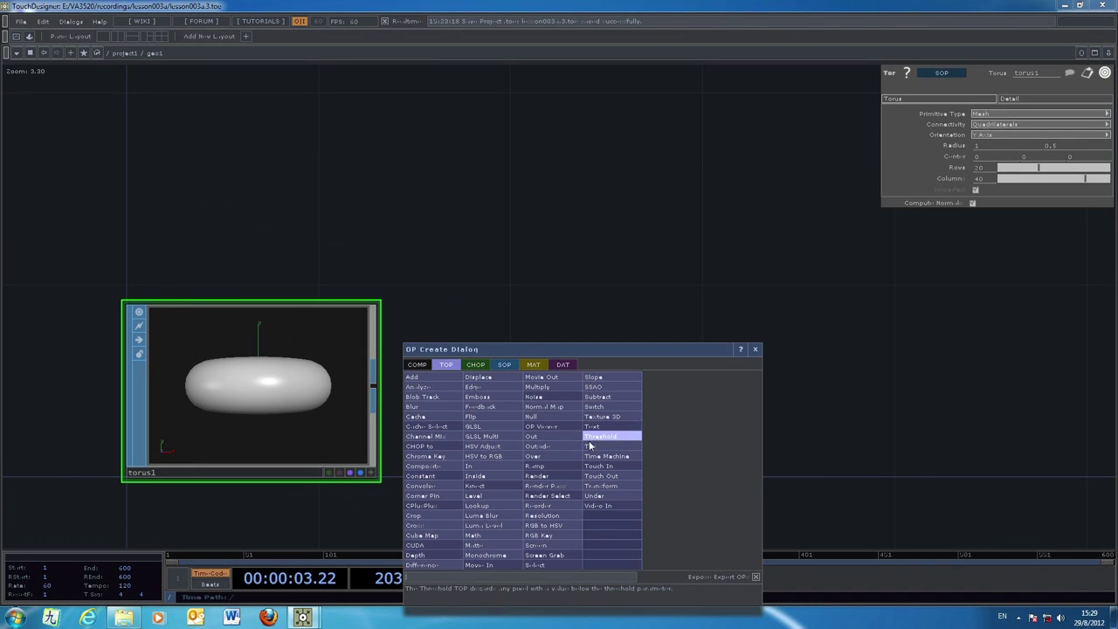
drag(656, 339, 730, 196)
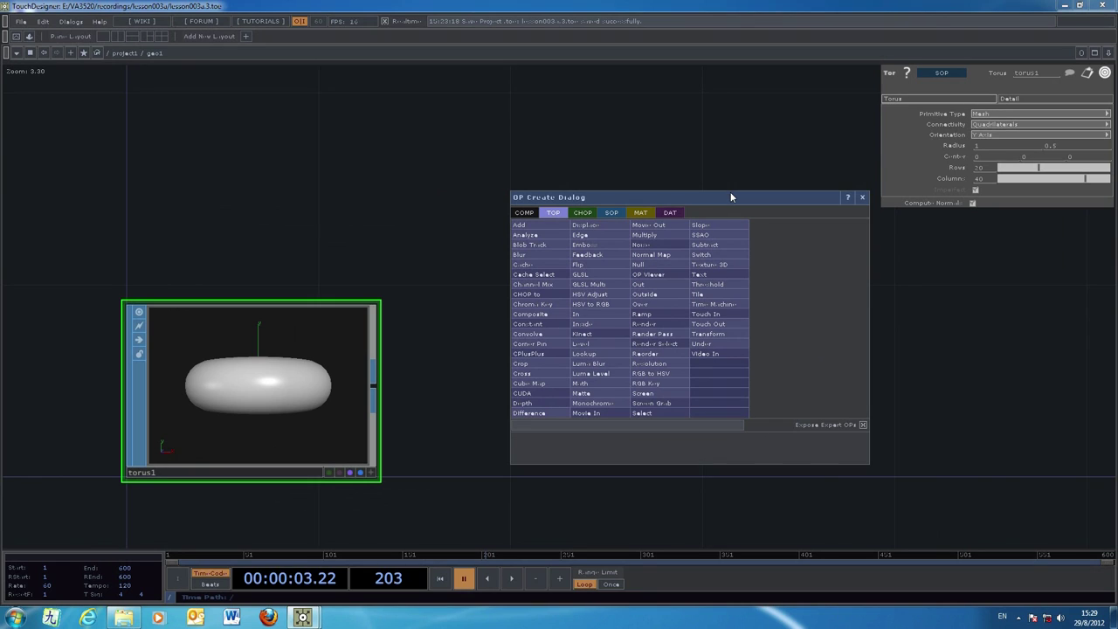
click(613, 213)
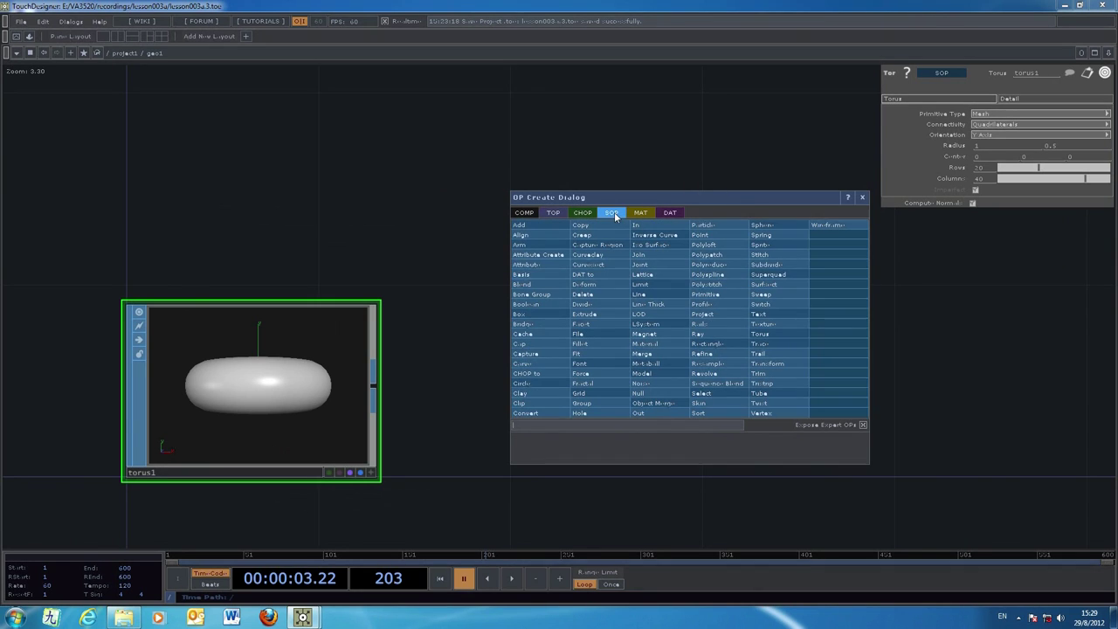
drag(635, 198, 713, 244)
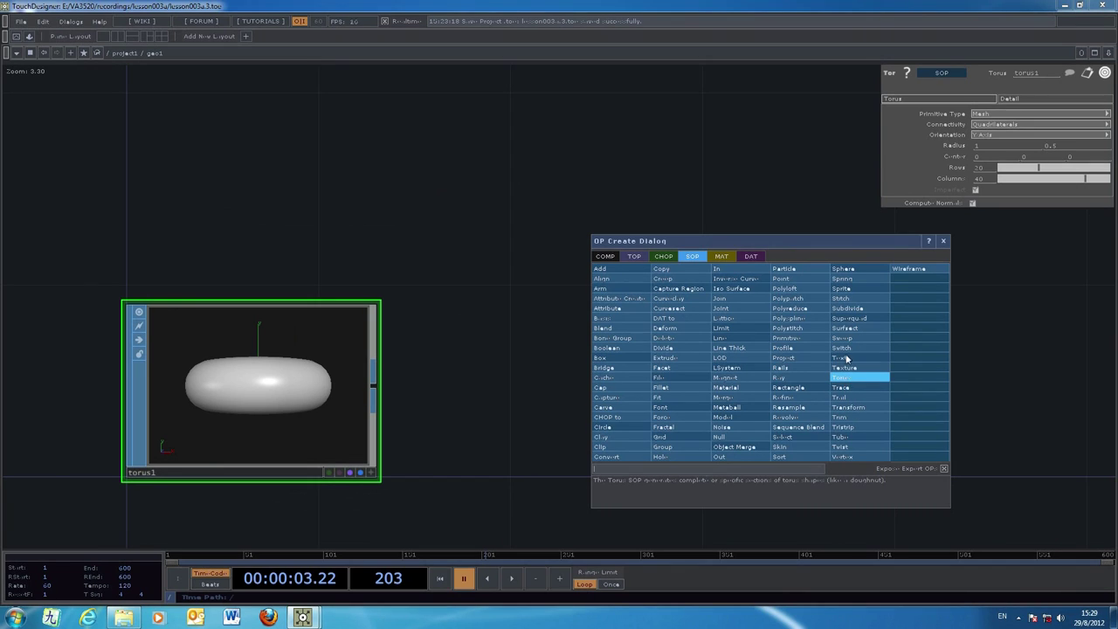
click(847, 269)
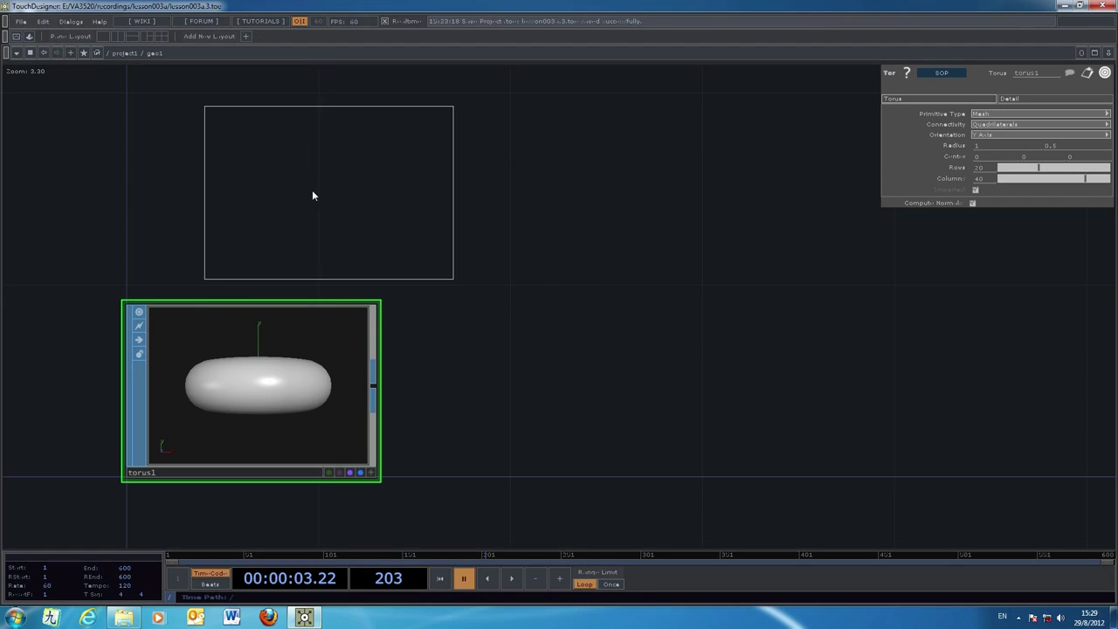
click(252, 194)
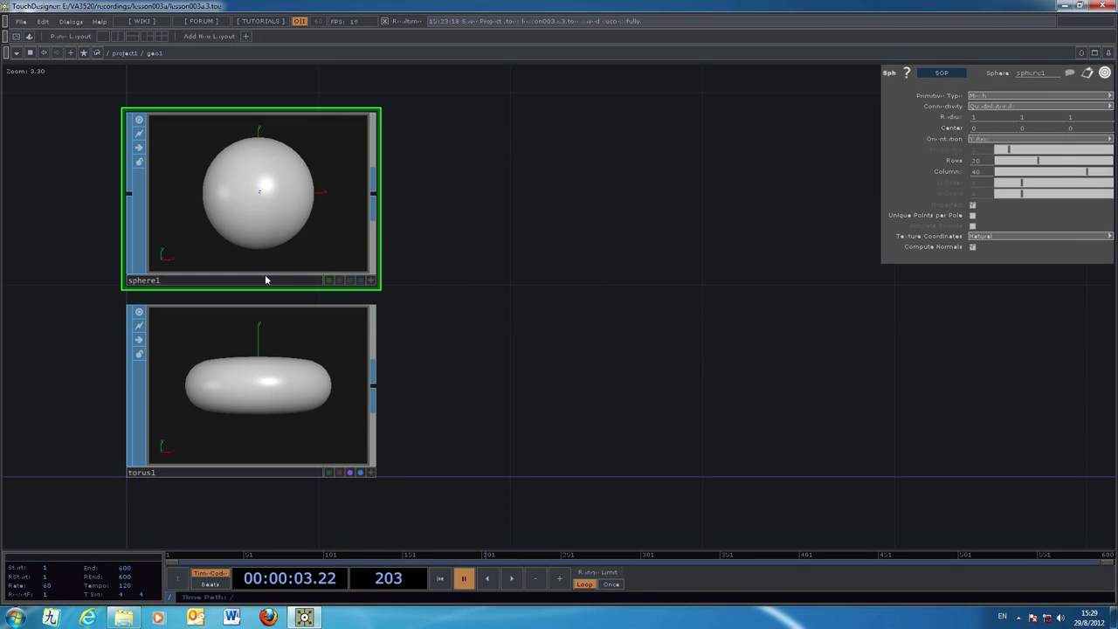
Add a Merge SOP beside the two shapes and connect both the sphere and the torus to its input.
click(298, 346)
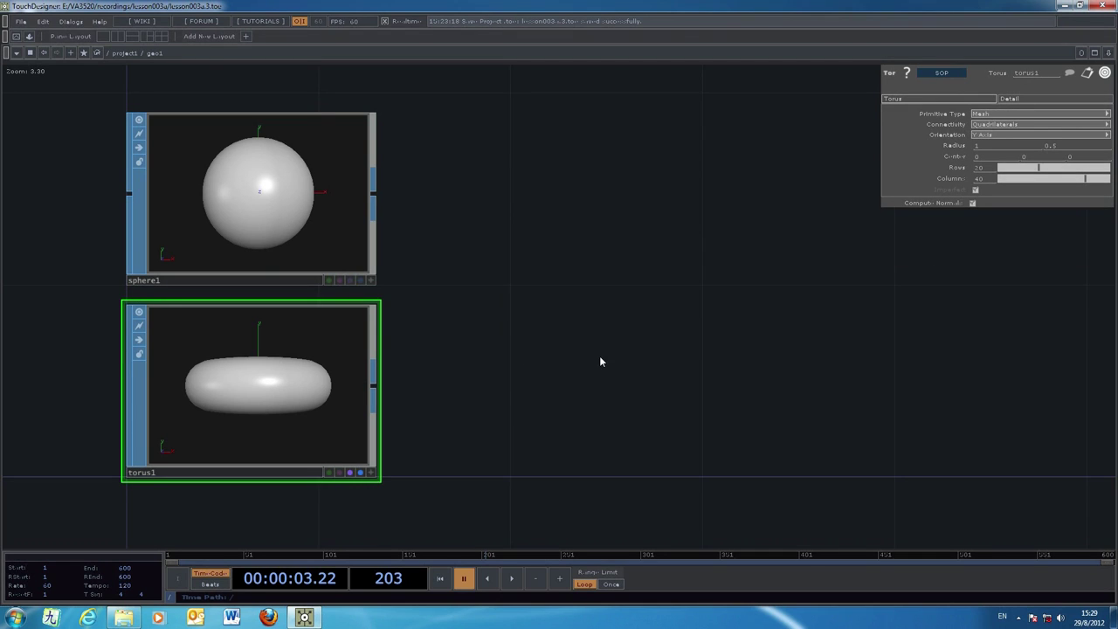
scroll(599, 356, down, 2)
drag(676, 381, 640, 388)
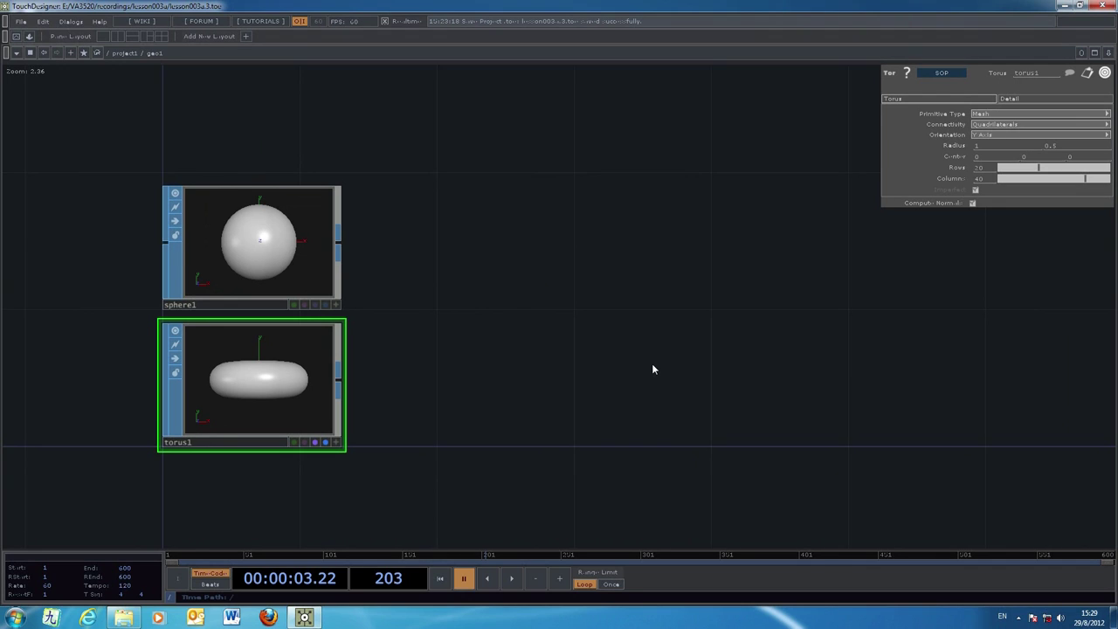
key(Tab)
drag(656, 349, 701, 229)
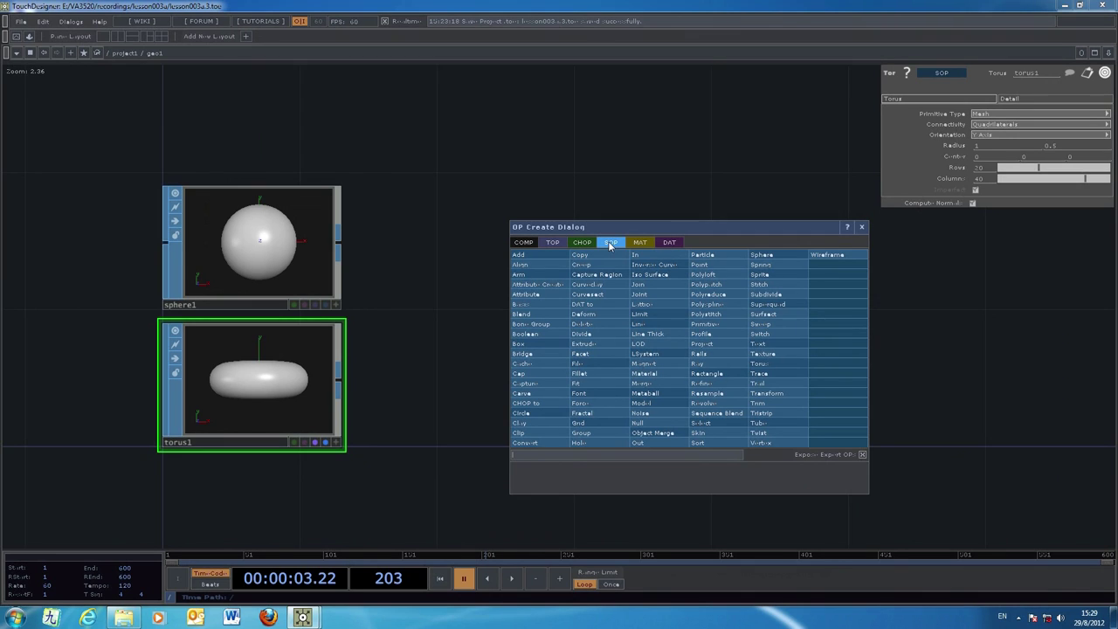
click(672, 386)
click(564, 312)
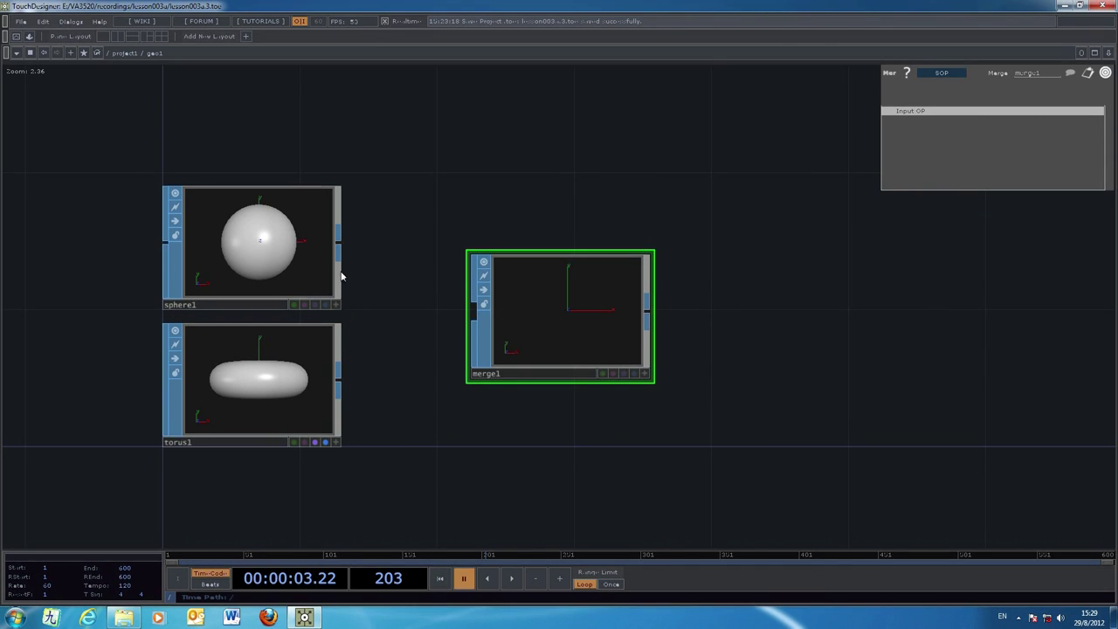
drag(354, 259, 472, 311)
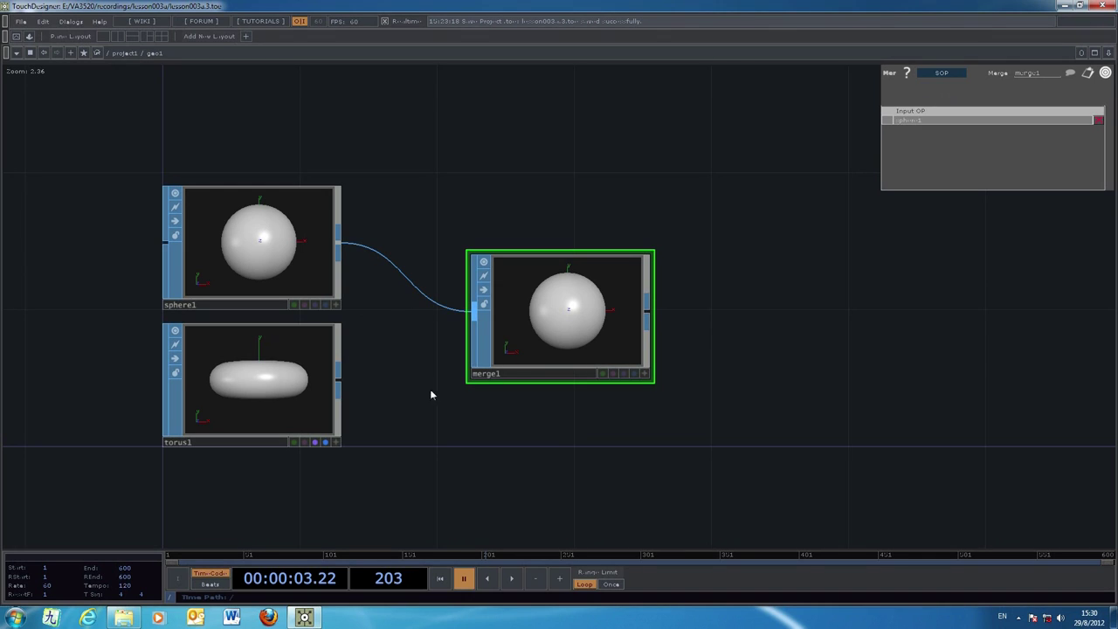
drag(339, 381, 472, 316)
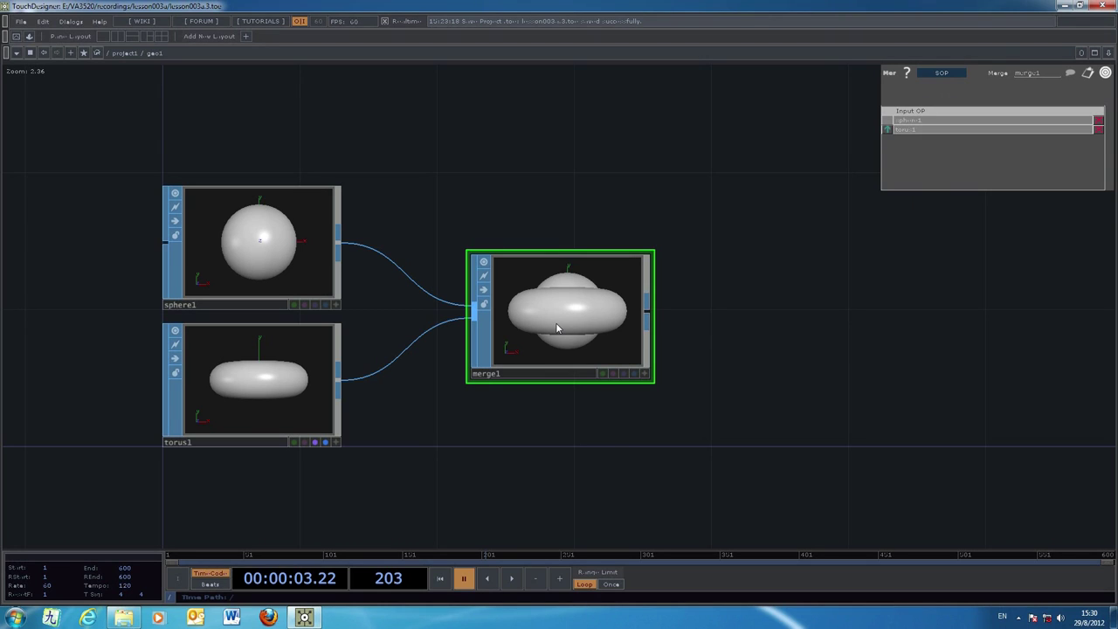
Turn off the render and display flags on the torus and turn both flags on for the merge node.
drag(591, 444, 582, 434)
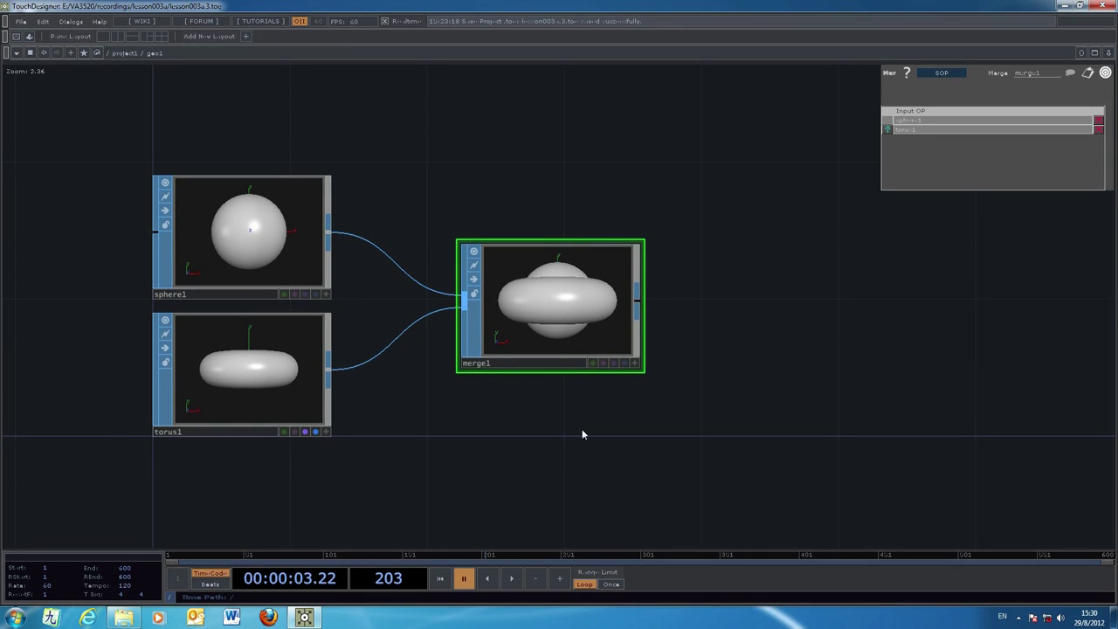
click(314, 434)
click(305, 433)
click(314, 431)
drag(741, 420, 696, 455)
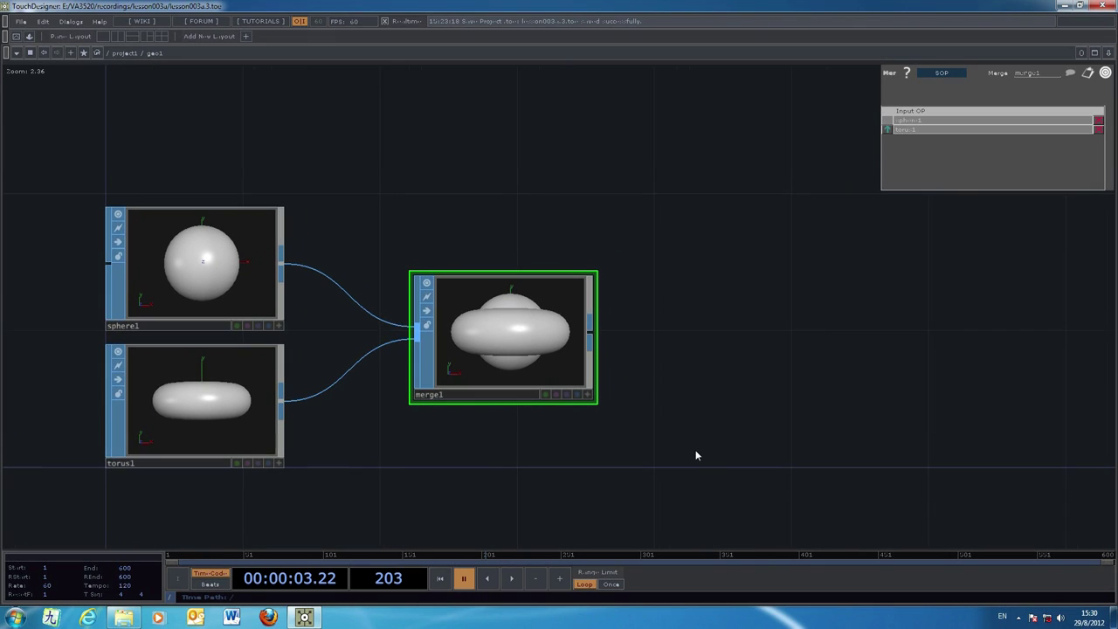
click(574, 395)
click(566, 394)
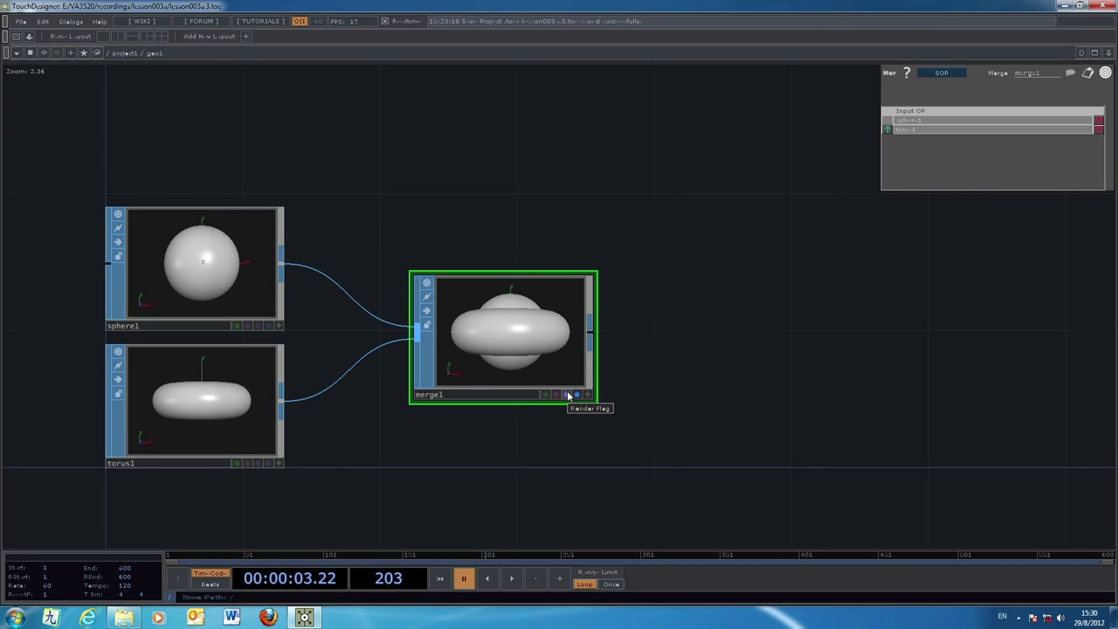
View the merged shape in a separate enlarged window, rotate it to inspect the form, and close the window.
right_click(516, 325)
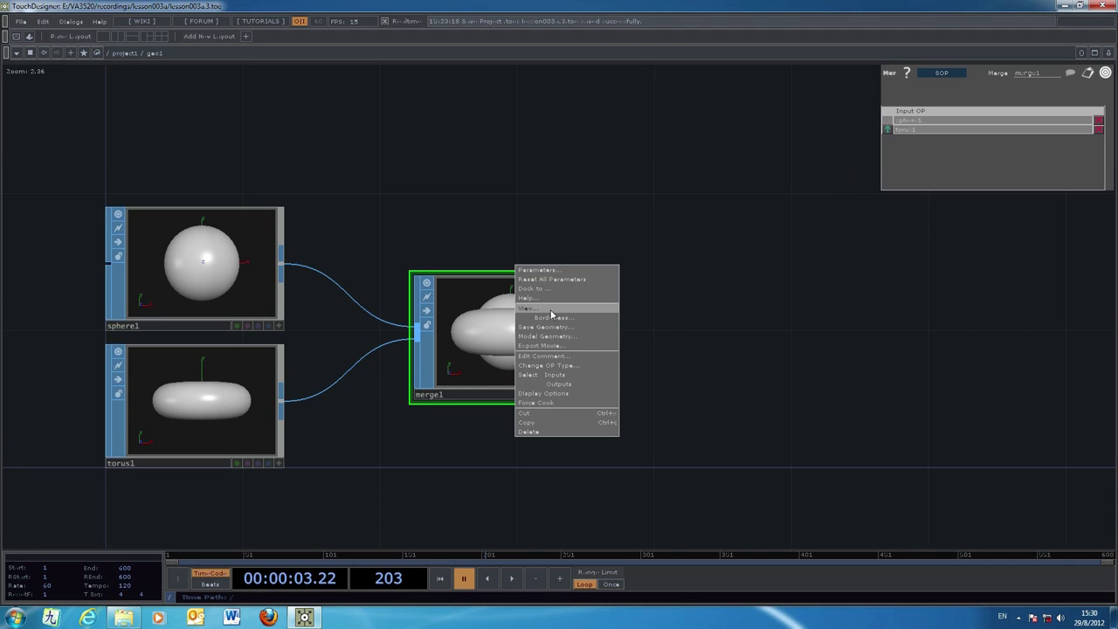
click(531, 312)
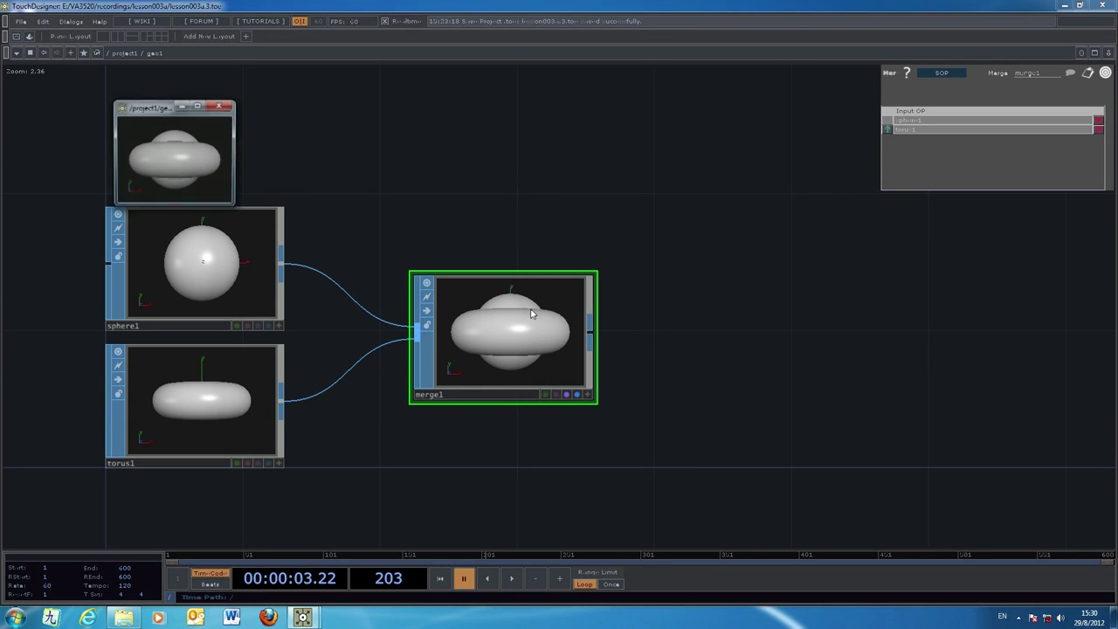
drag(247, 222, 559, 432)
drag(317, 105, 475, 136)
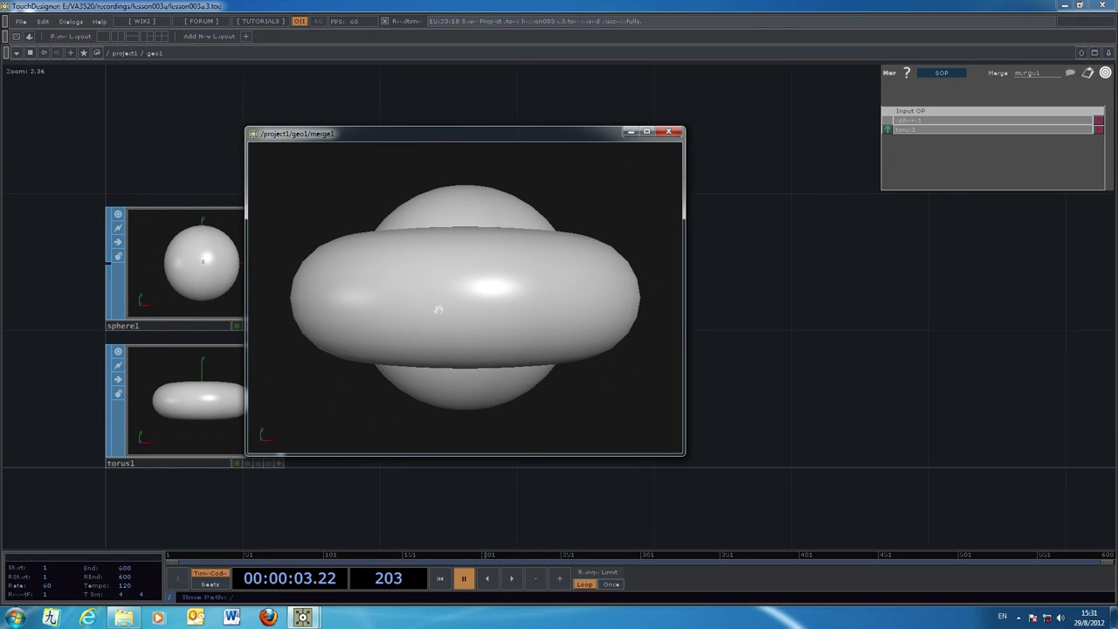
drag(506, 249, 593, 257)
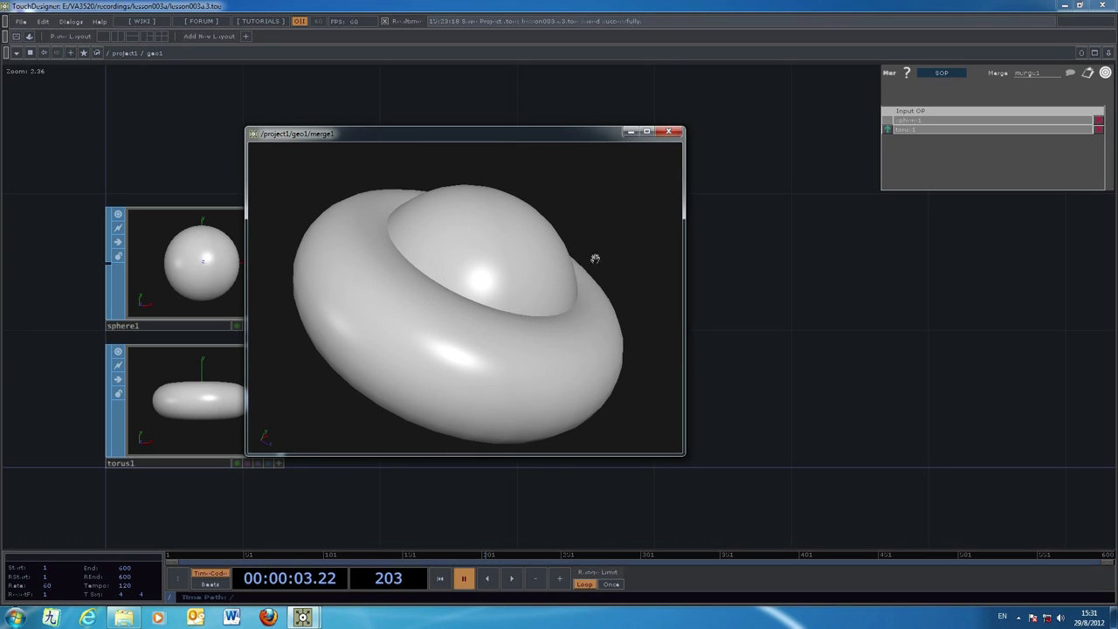
click(669, 133)
key(h)
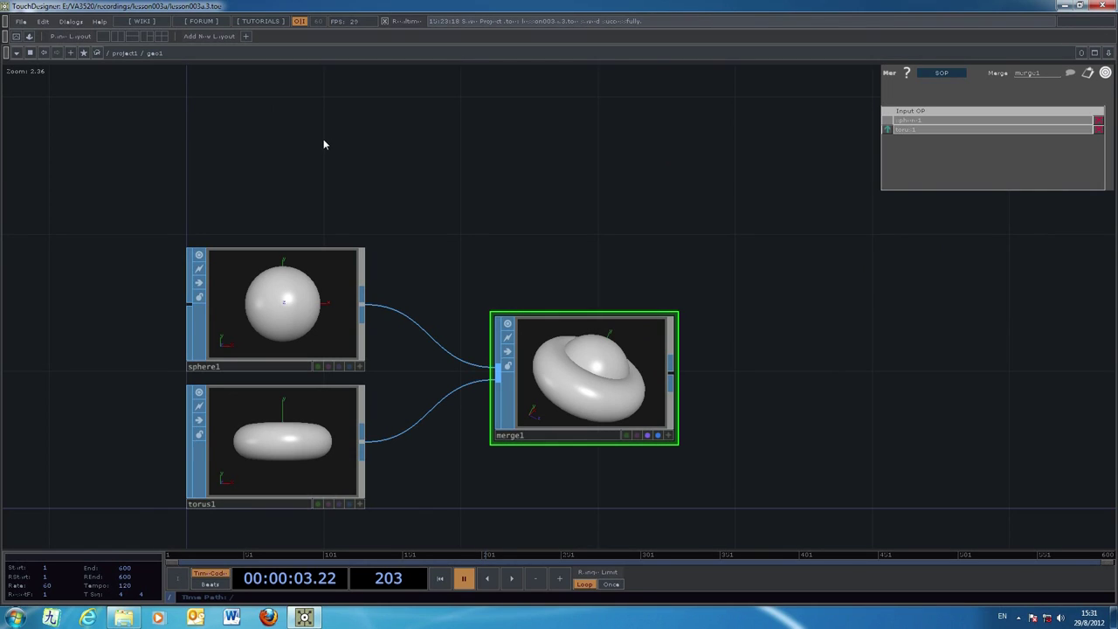
Return to the project1 network and inspect the geometry component from another angle in its own viewer window.
click(124, 54)
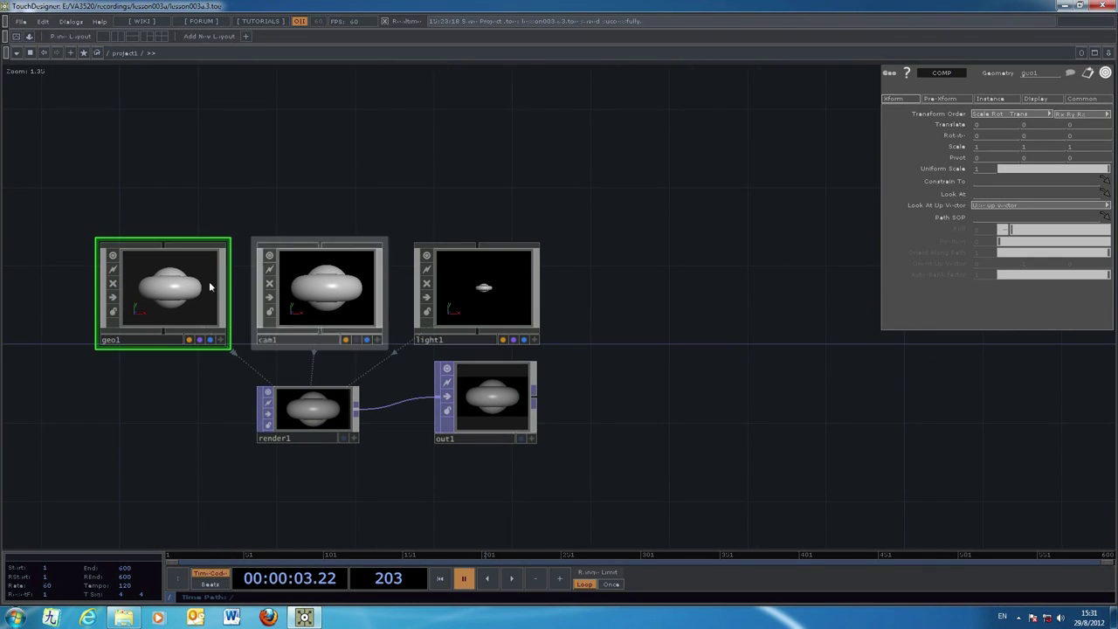
right_click(180, 277)
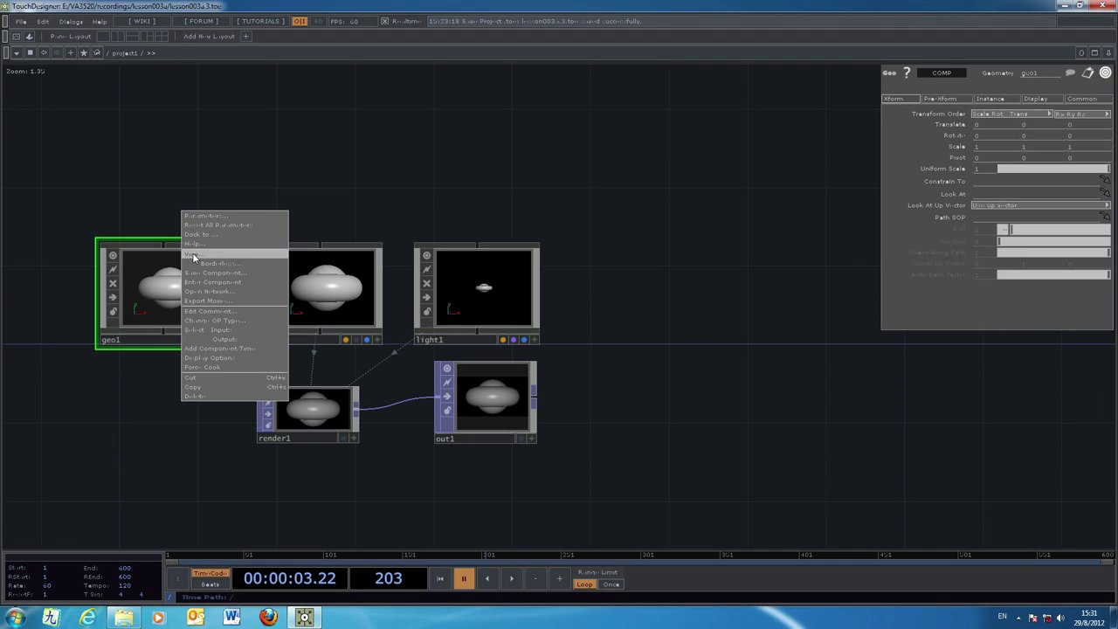
click(193, 256)
drag(237, 206, 337, 324)
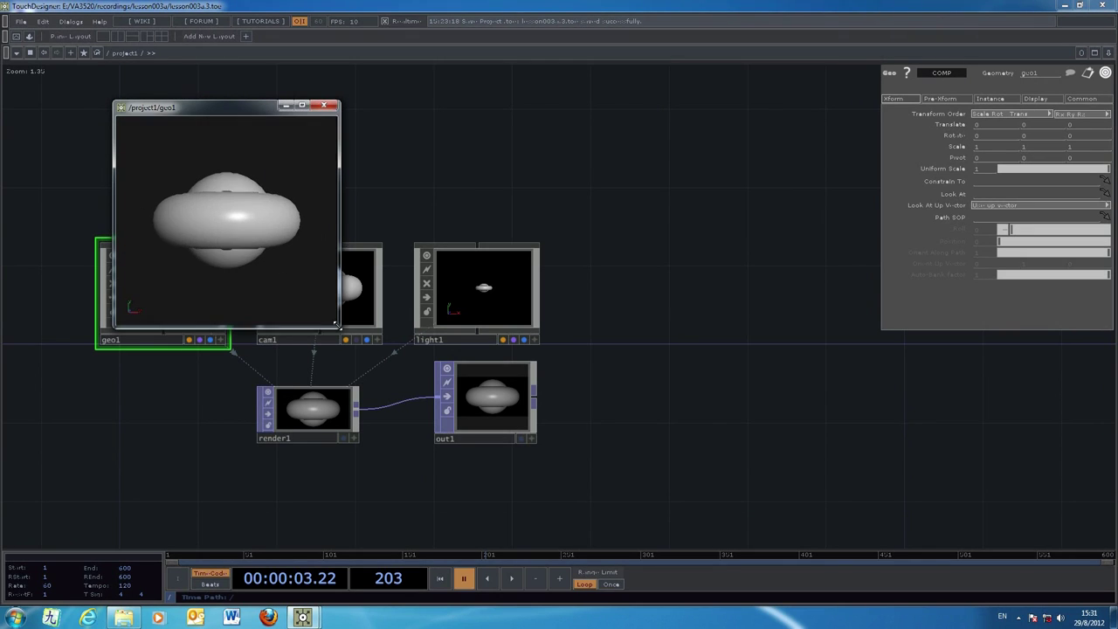
mouse_move(262, 248)
mouse_down()
mouse_move(267, 272)
mouse_move(287, 194)
mouse_move(264, 270)
mouse_move(195, 217)
mouse_move(247, 215)
mouse_move(281, 190)
mouse_move(272, 262)
mouse_up()
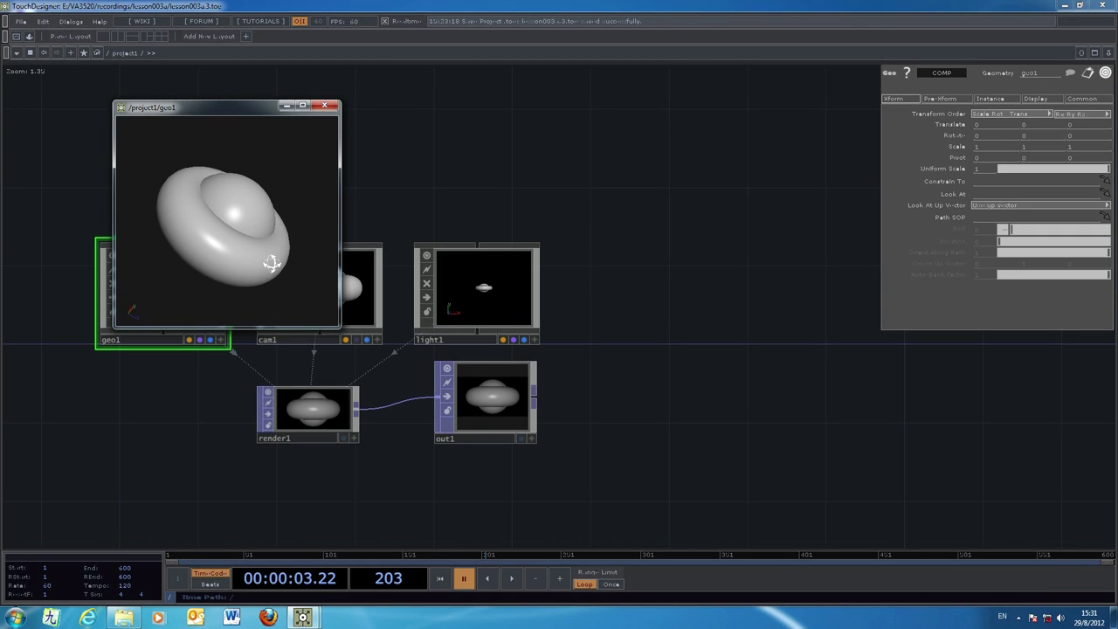
click(324, 106)
Show the Out TOP's image as the network background and turn that display off again.
drag(805, 390, 757, 407)
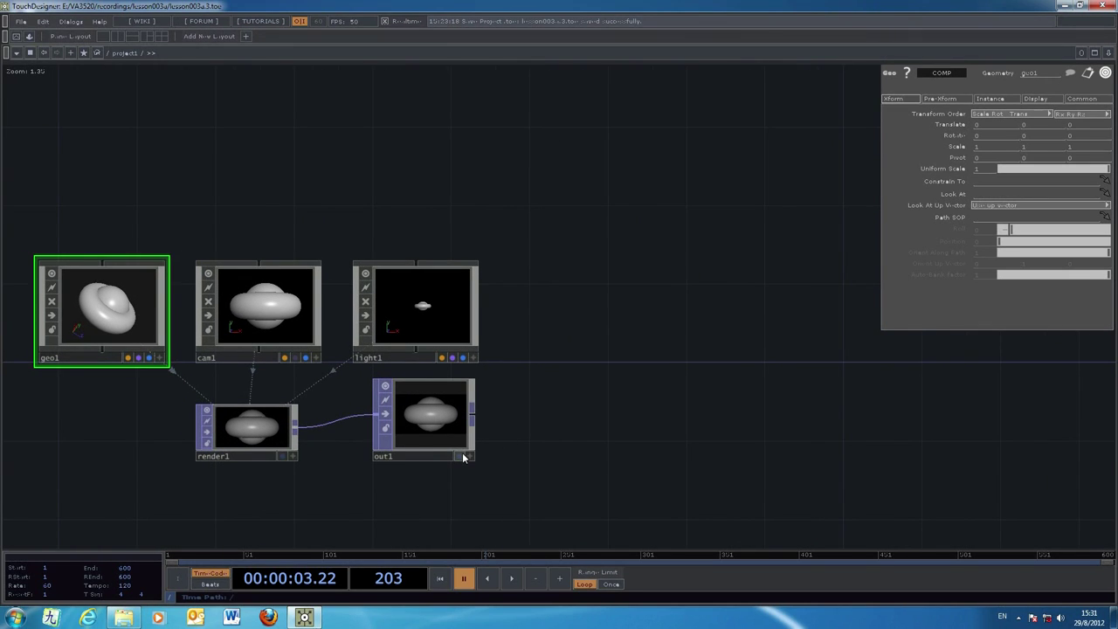
click(462, 456)
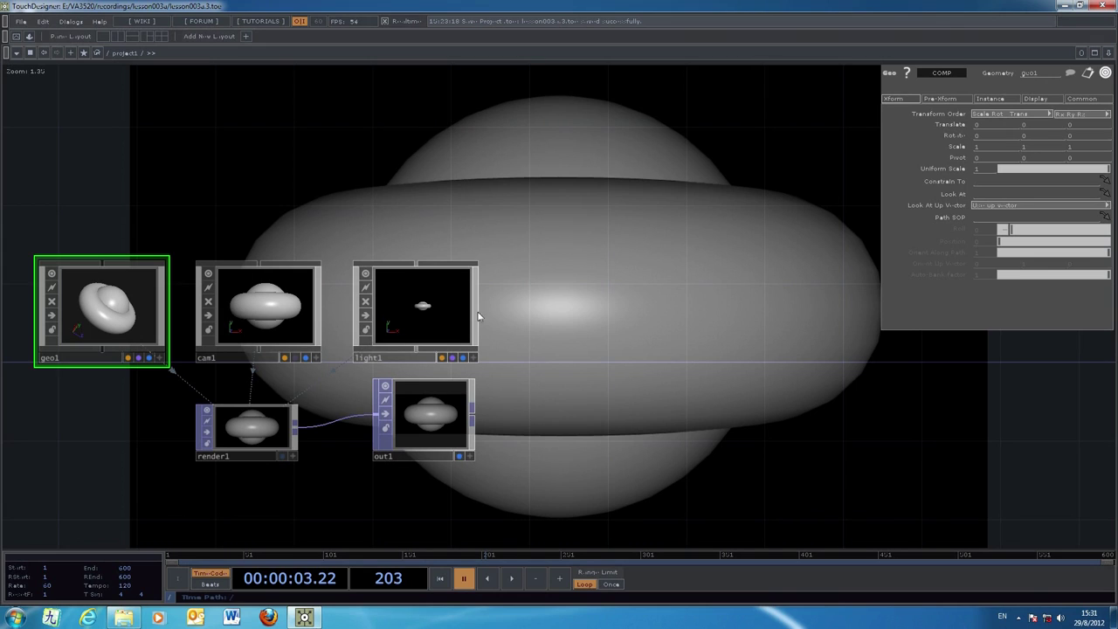
click(461, 456)
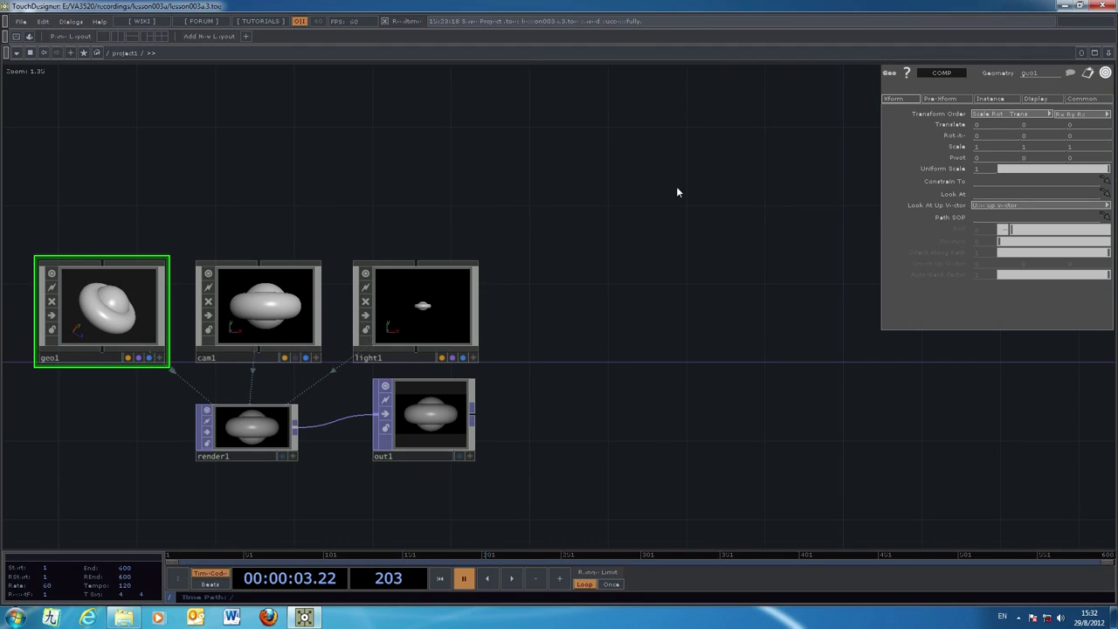
Add a Phong MAT directly above the geometry component in the project network.
drag(664, 337, 646, 352)
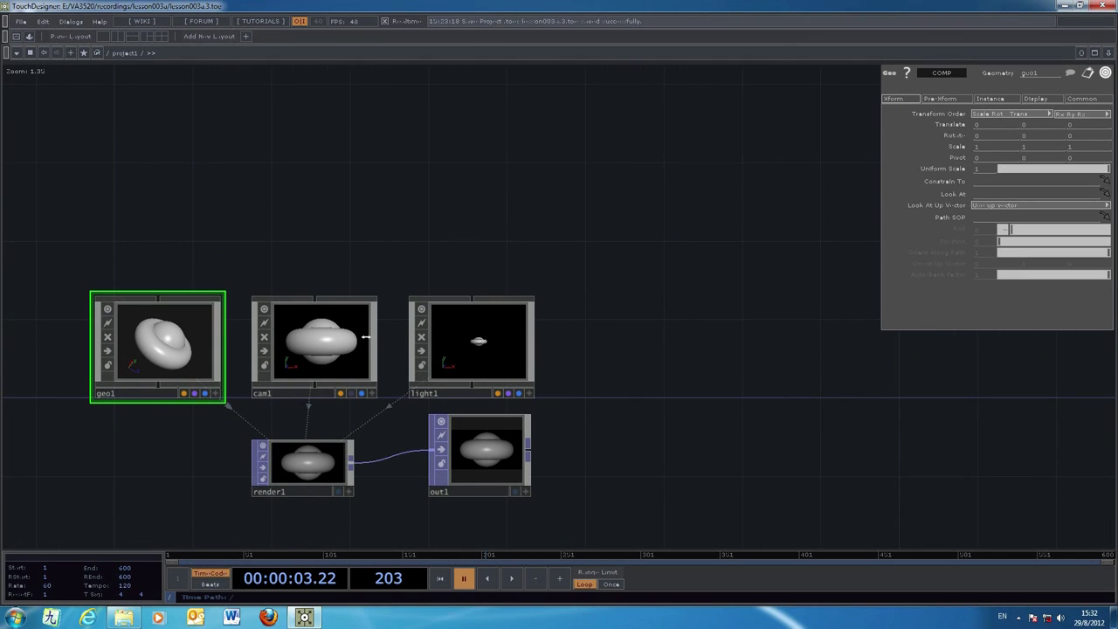
drag(152, 353, 166, 344)
mouse_move(731, 459)
mouse_down()
mouse_move(719, 476)
mouse_move(711, 459)
mouse_up()
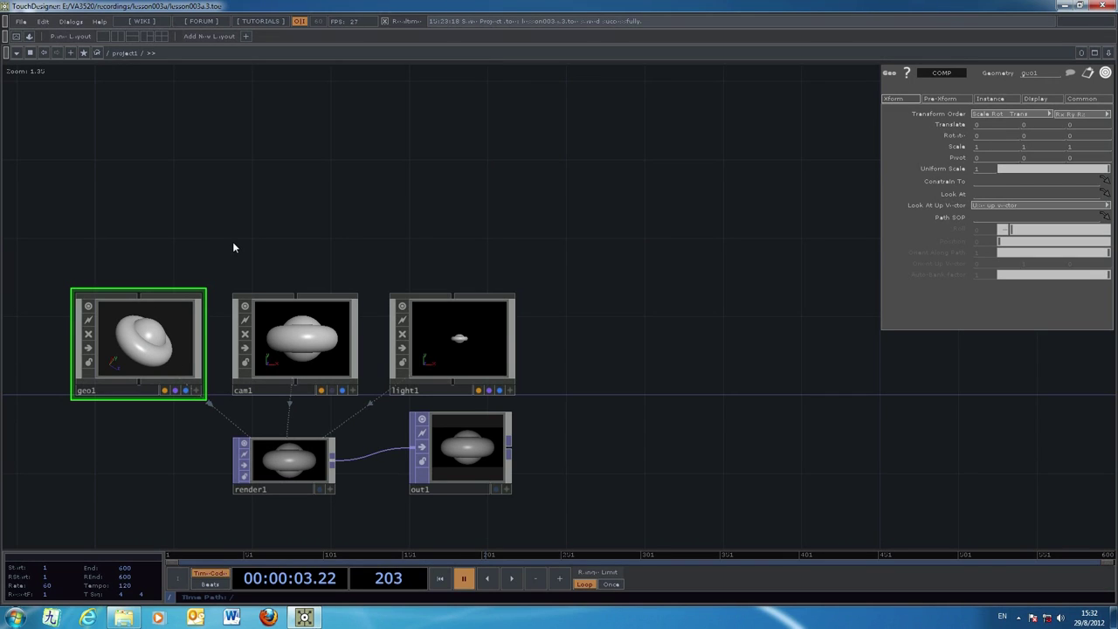
key(Tab)
drag(225, 229, 649, 163)
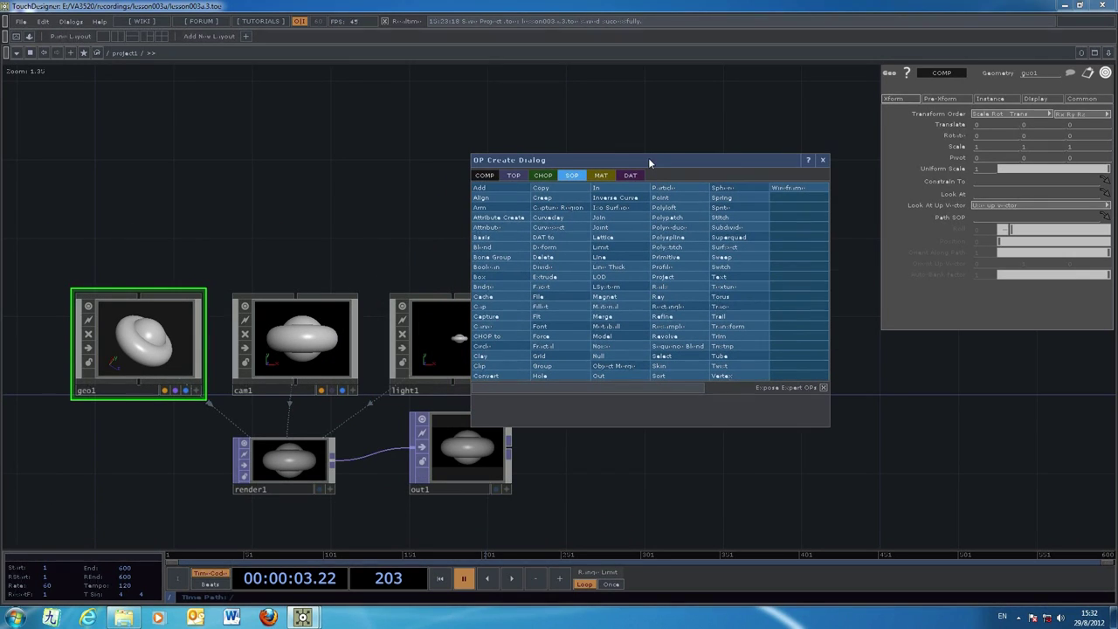
click(602, 177)
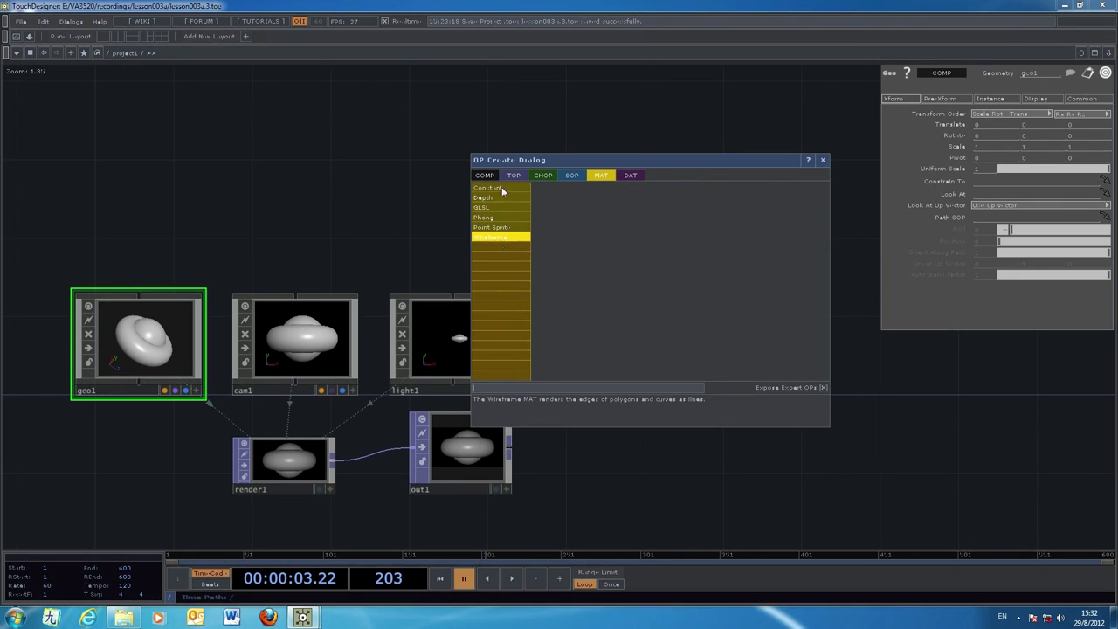
drag(663, 160, 687, 127)
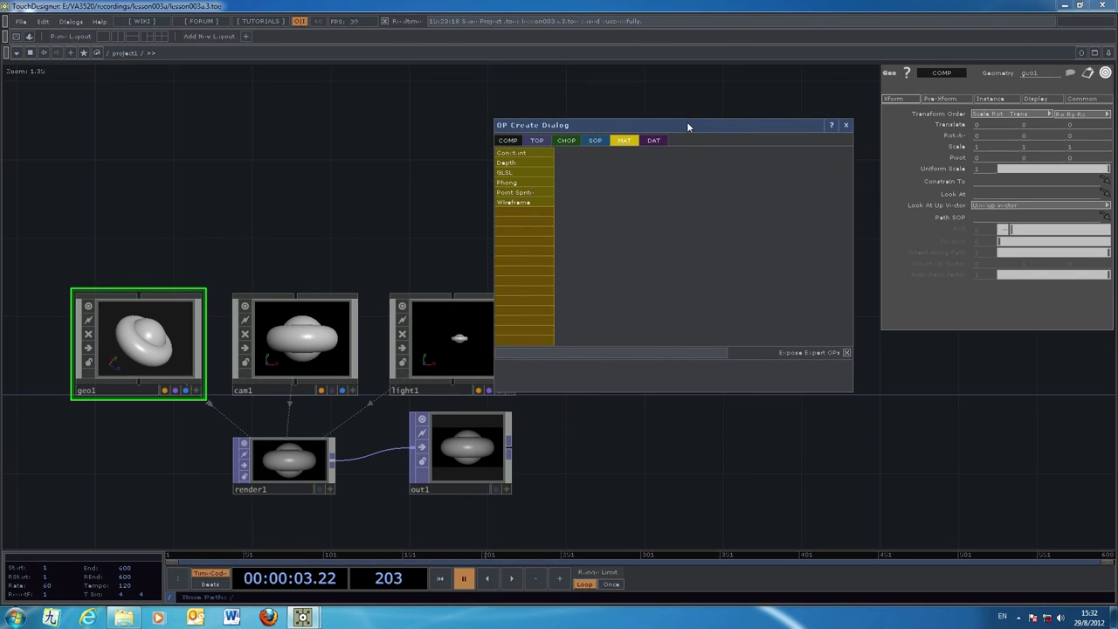
click(535, 183)
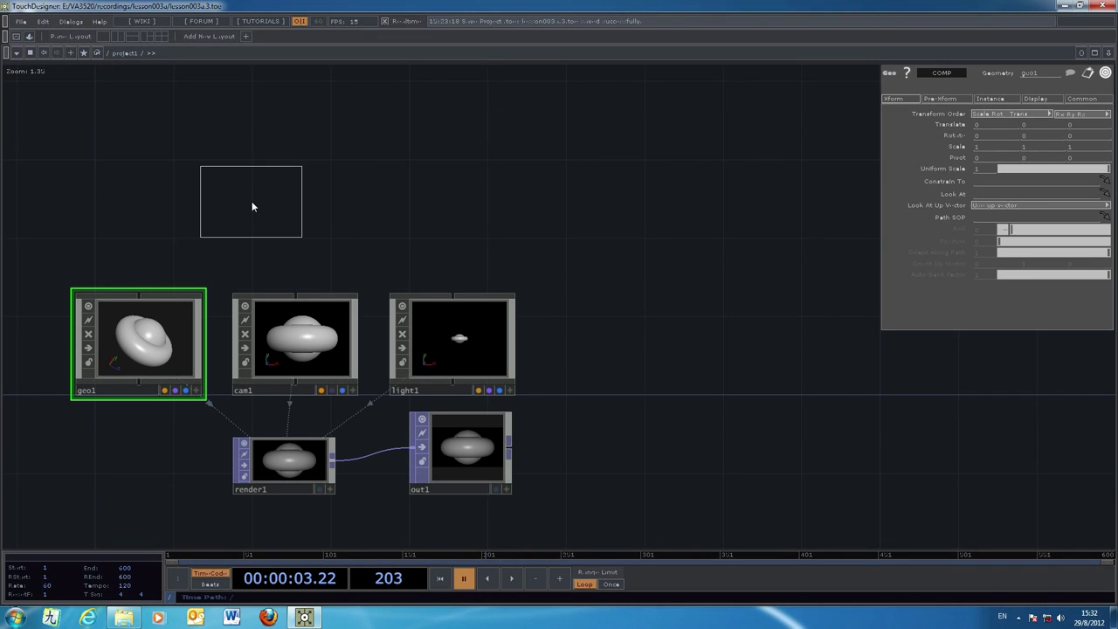
click(135, 207)
mouse_move(140, 201)
mouse_down()
mouse_move(159, 201)
mouse_move(141, 206)
mouse_up()
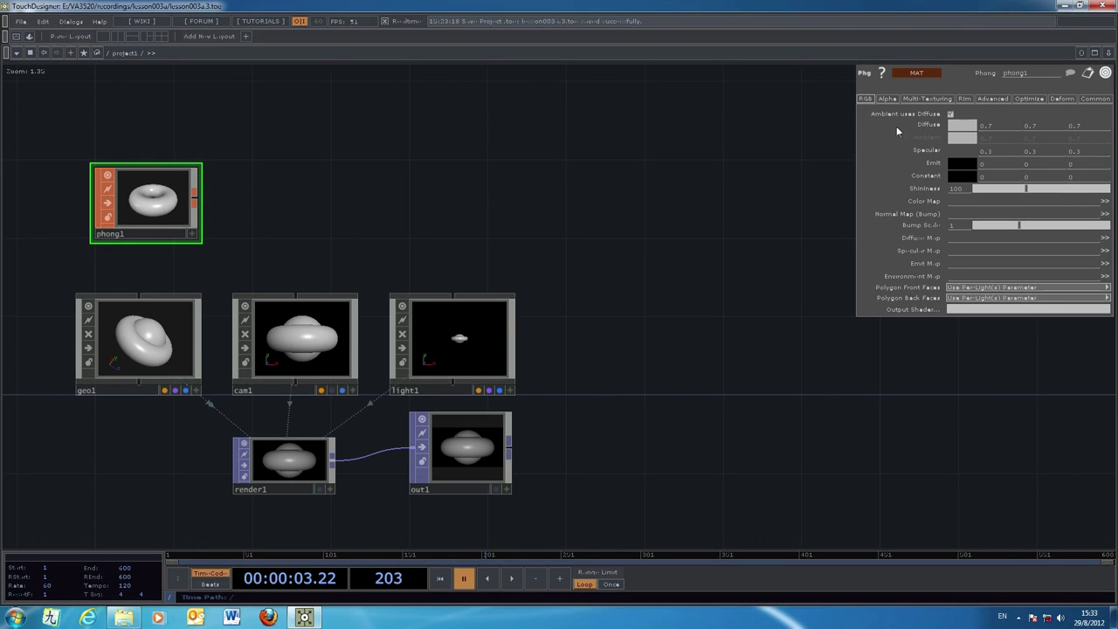
Set the Phong material's diffuse colour to yellow with RGB values 0.9, 0.9, 0.
click(959, 128)
drag(462, 285, 636, 241)
click(618, 265)
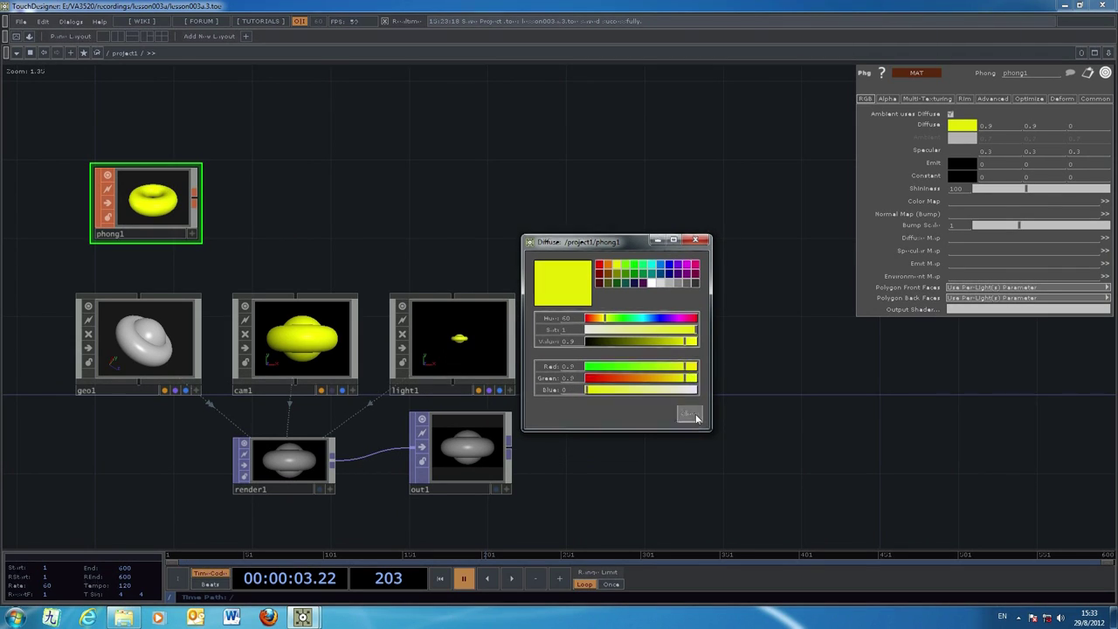
click(689, 413)
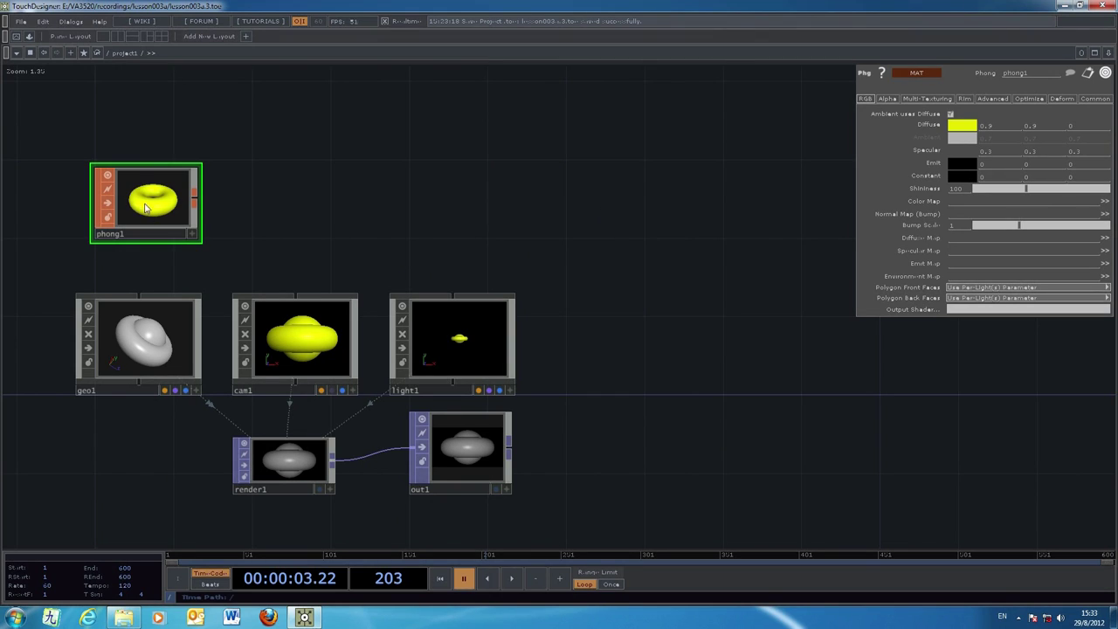
Assign the phong1 material to the geometry component through its Material display parameter.
click(141, 348)
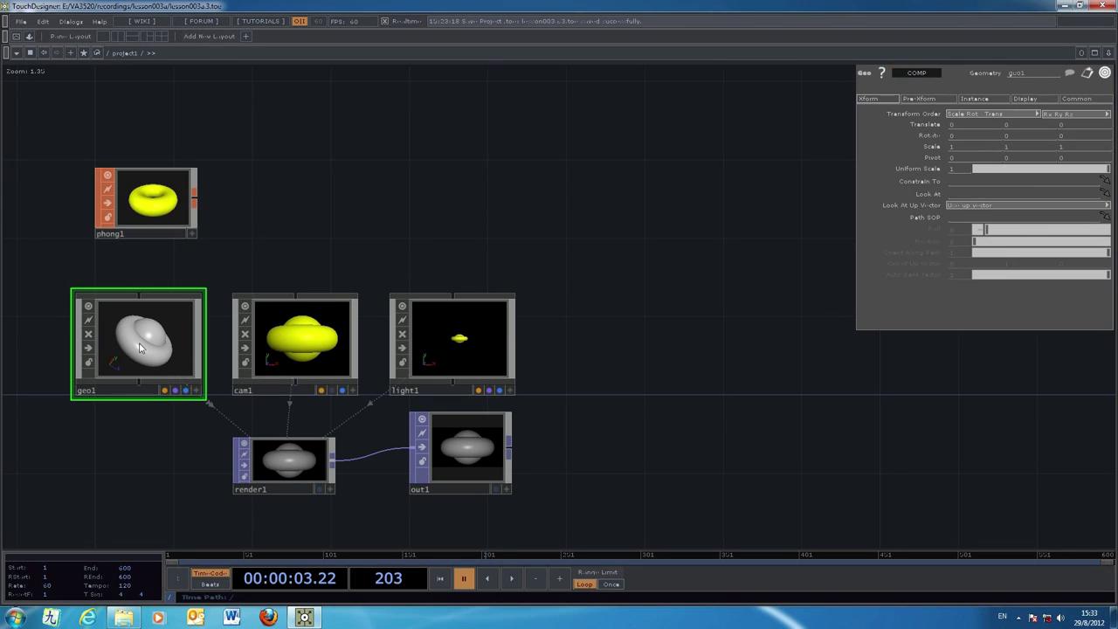
drag(147, 339, 179, 316)
click(1030, 99)
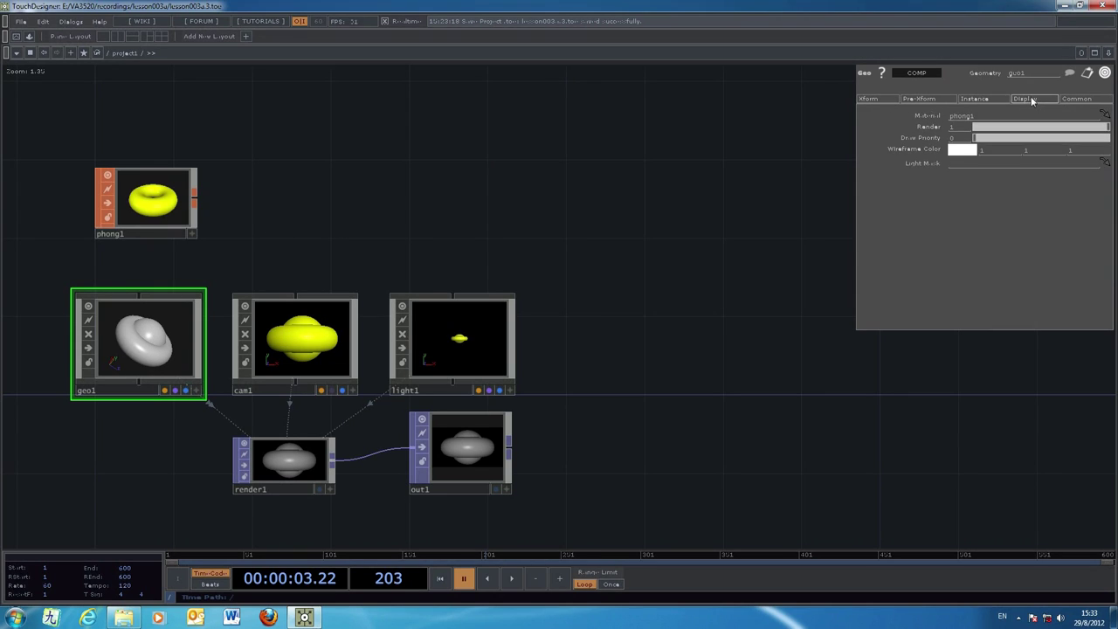
drag(148, 194, 634, 194)
drag(706, 183, 968, 119)
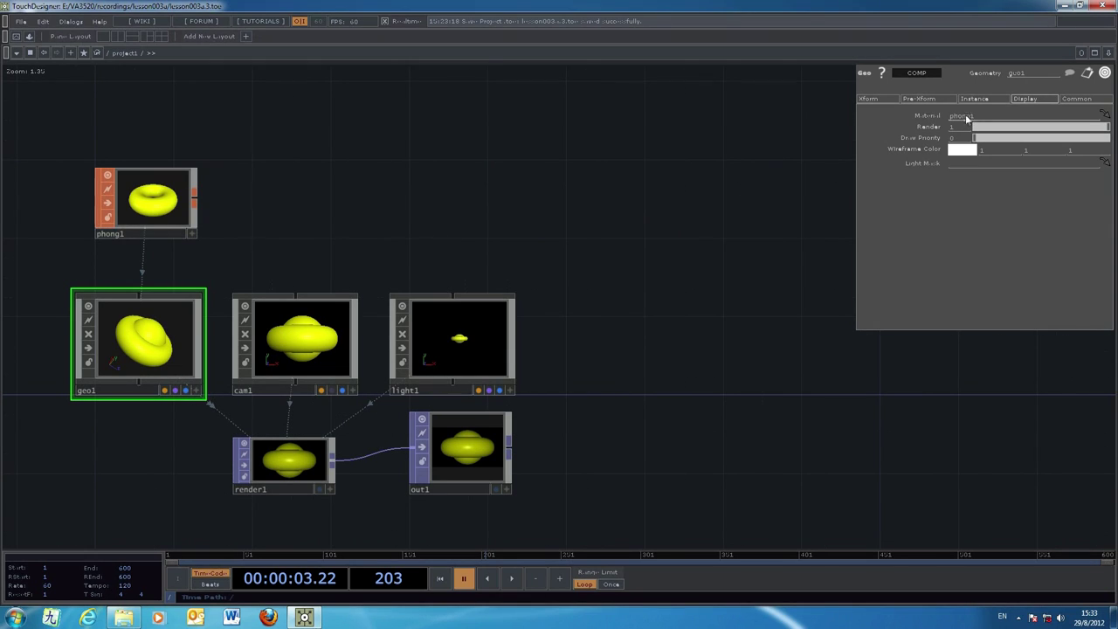
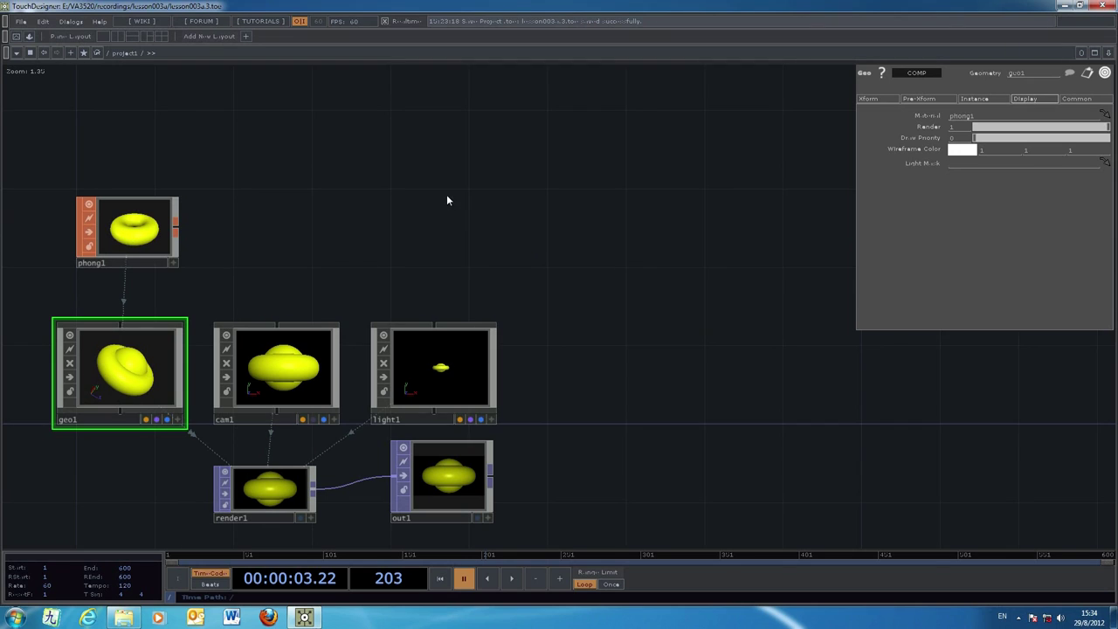
Add a Movie In TOP in the empty area above the camera and light components.
drag(512, 189, 668, 147)
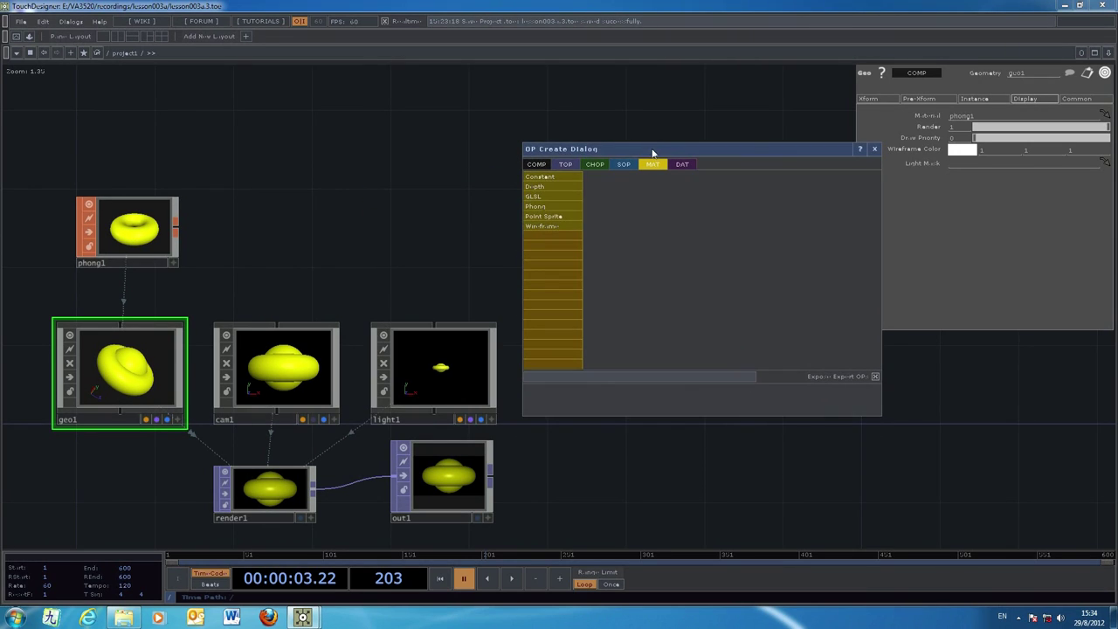
click(565, 165)
drag(697, 153, 745, 171)
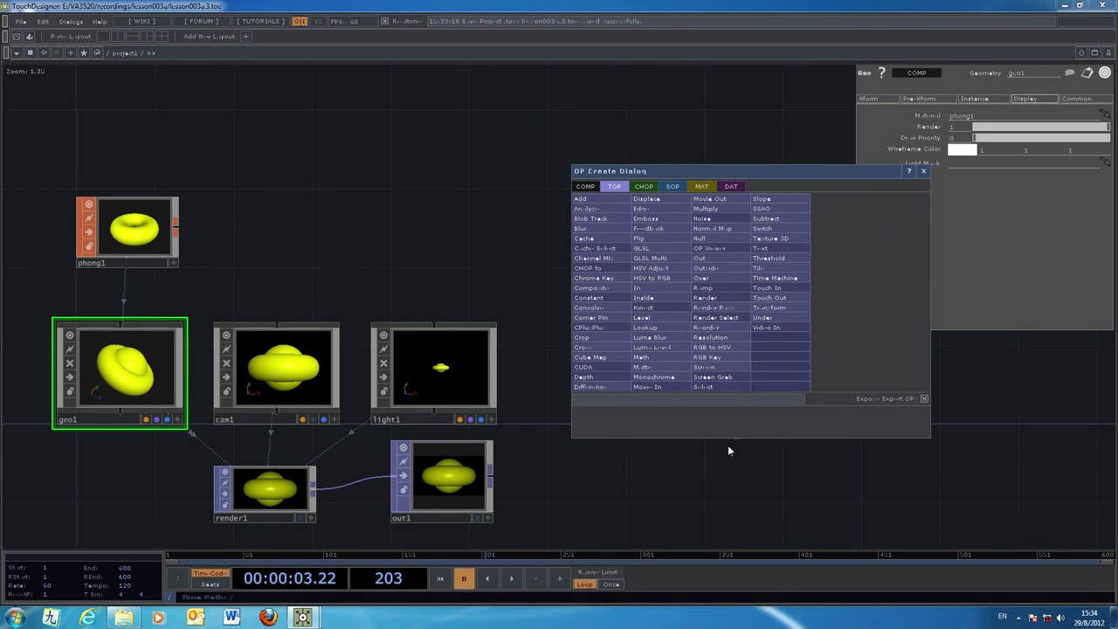
click(655, 386)
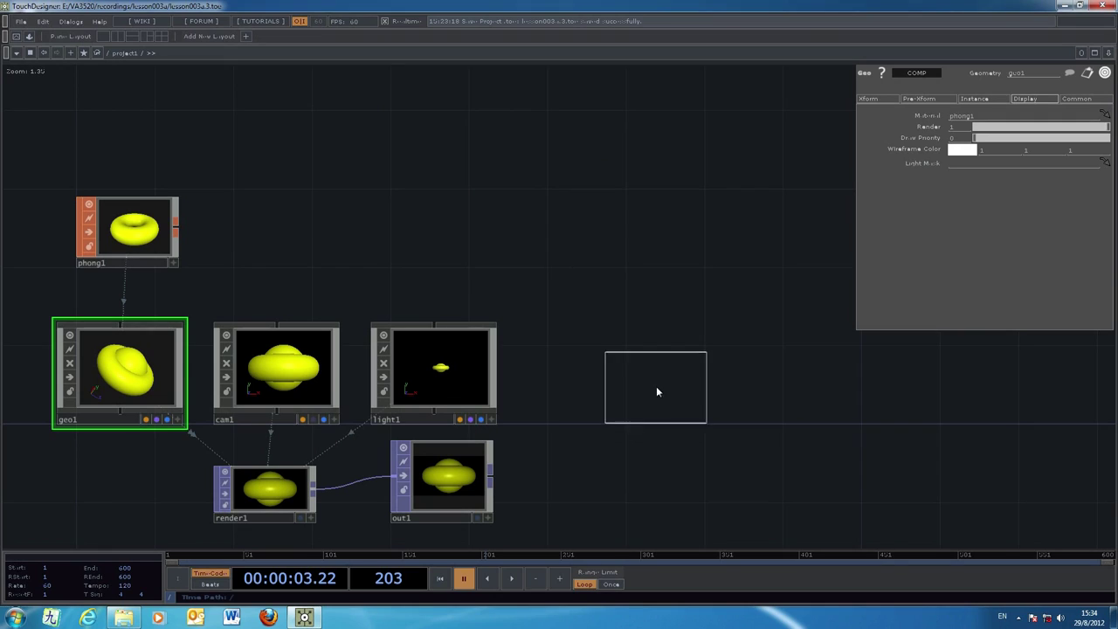
click(377, 205)
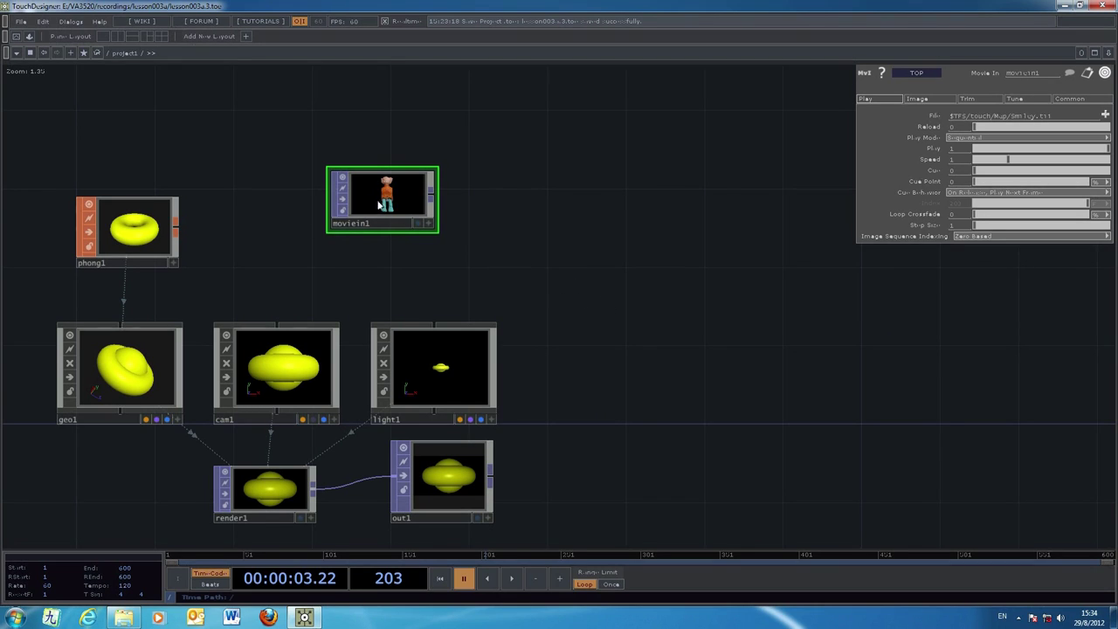
drag(393, 201, 393, 182)
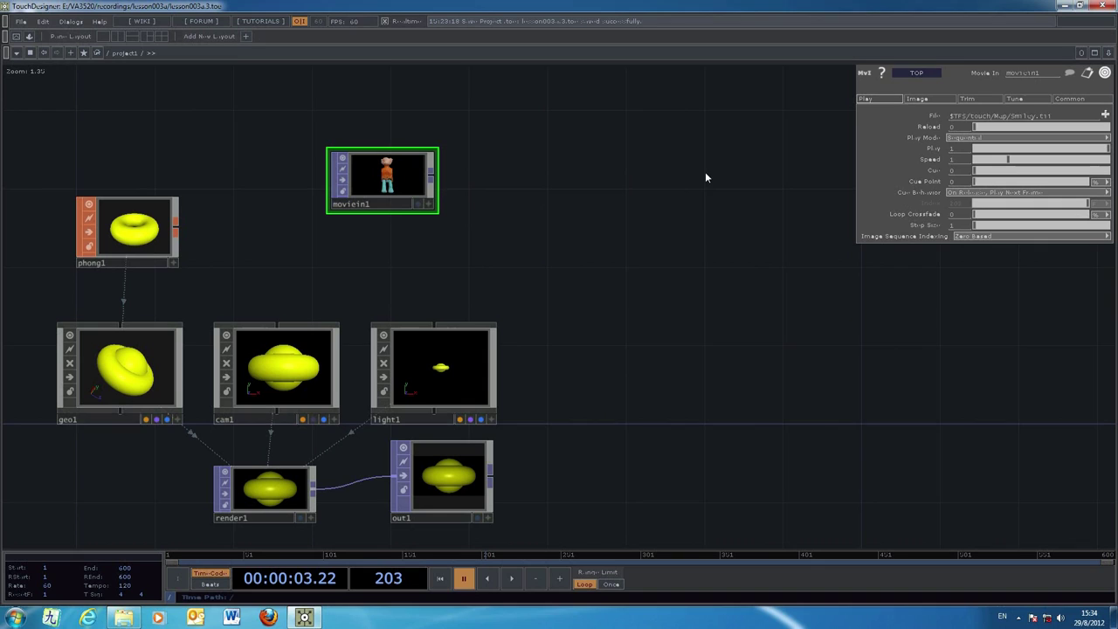
Load the tree_move_640_480 movie from the project's Image folder into the Movie In TOP.
click(1102, 115)
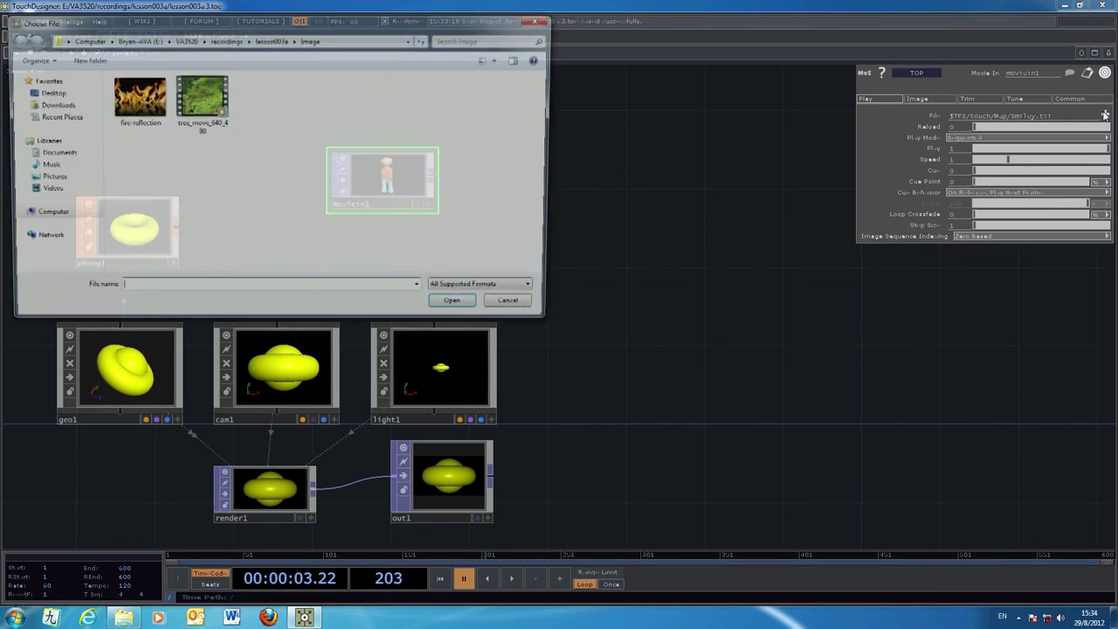
drag(423, 21, 911, 134)
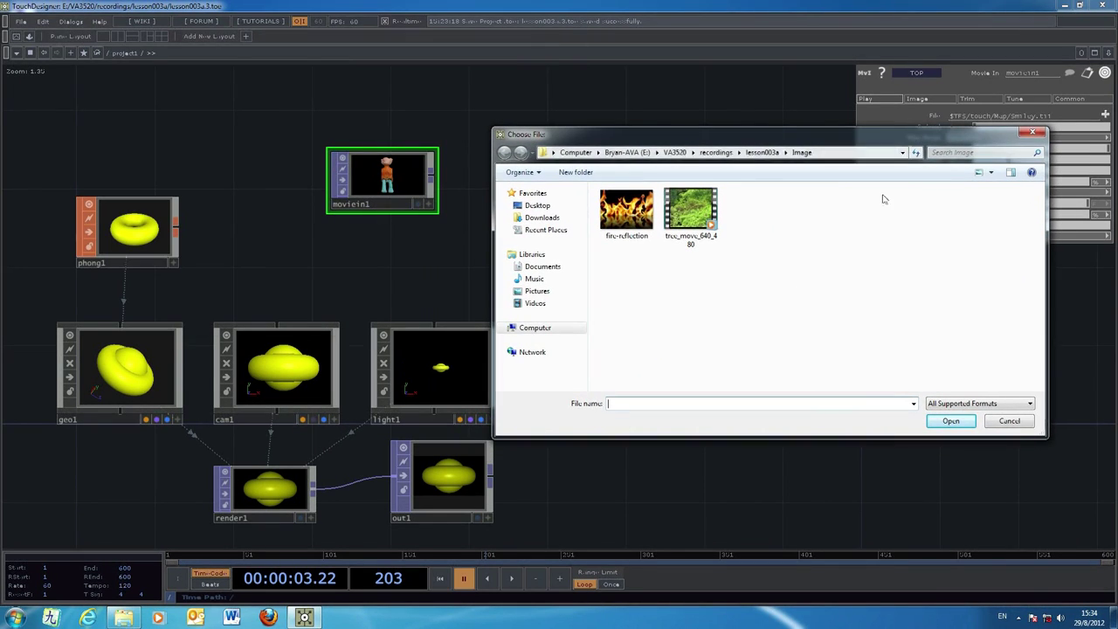
click(624, 218)
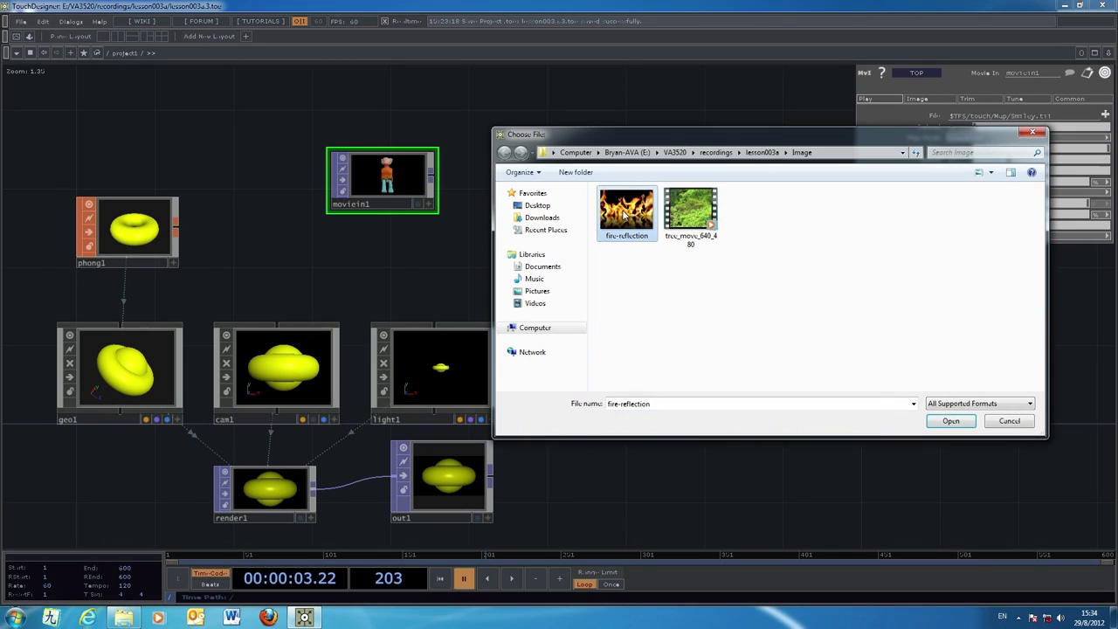
click(690, 211)
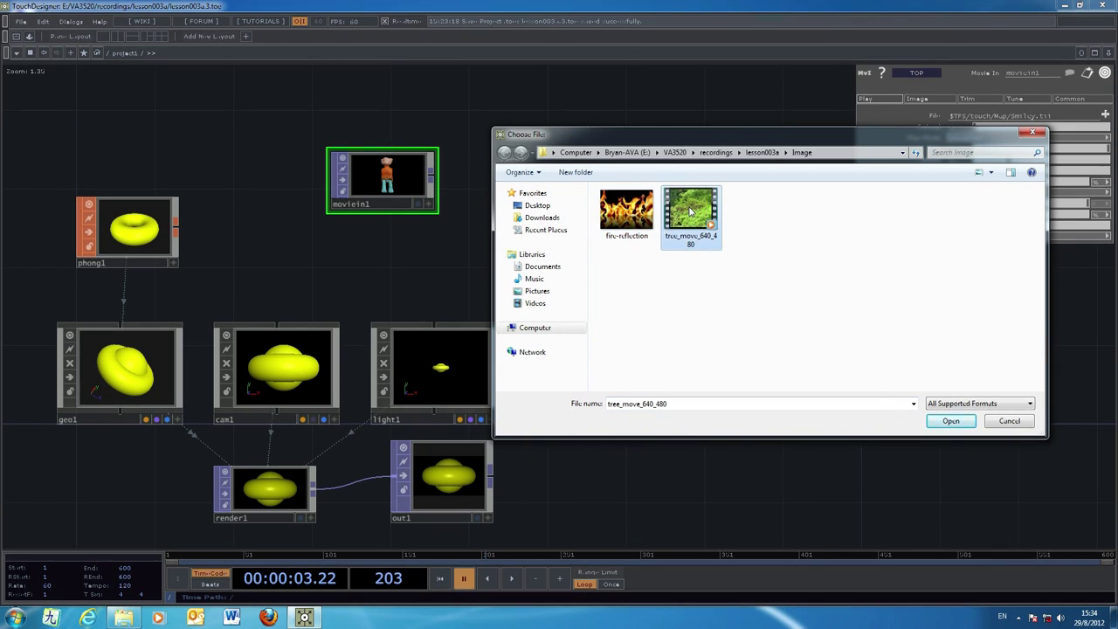
click(948, 422)
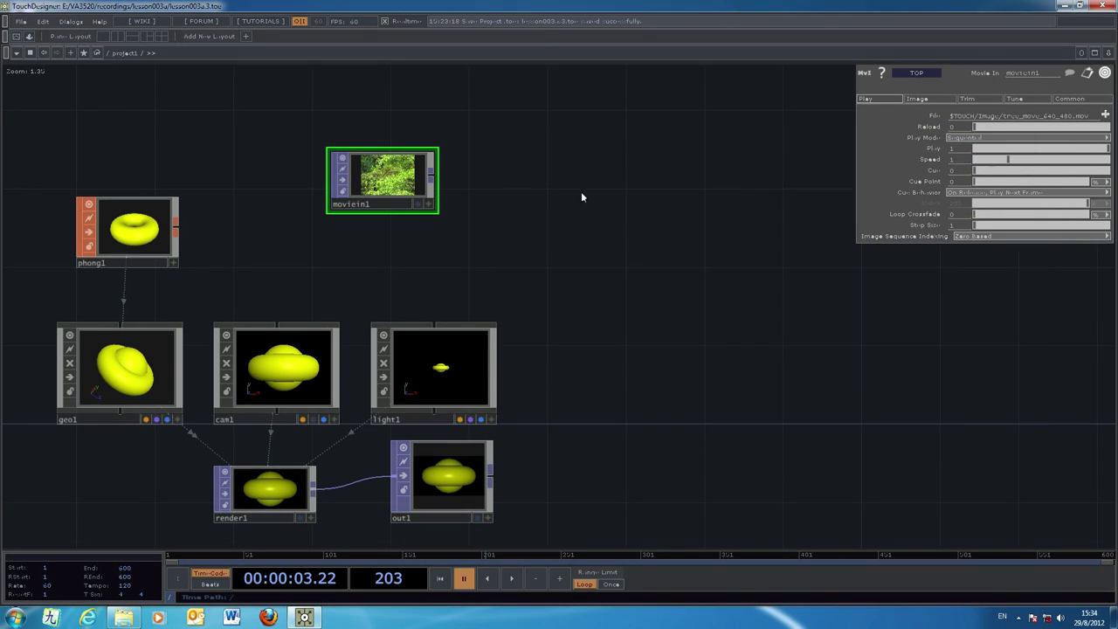
Start timeline playback and place the Movie In TOP directly above the Phong material.
click(512, 581)
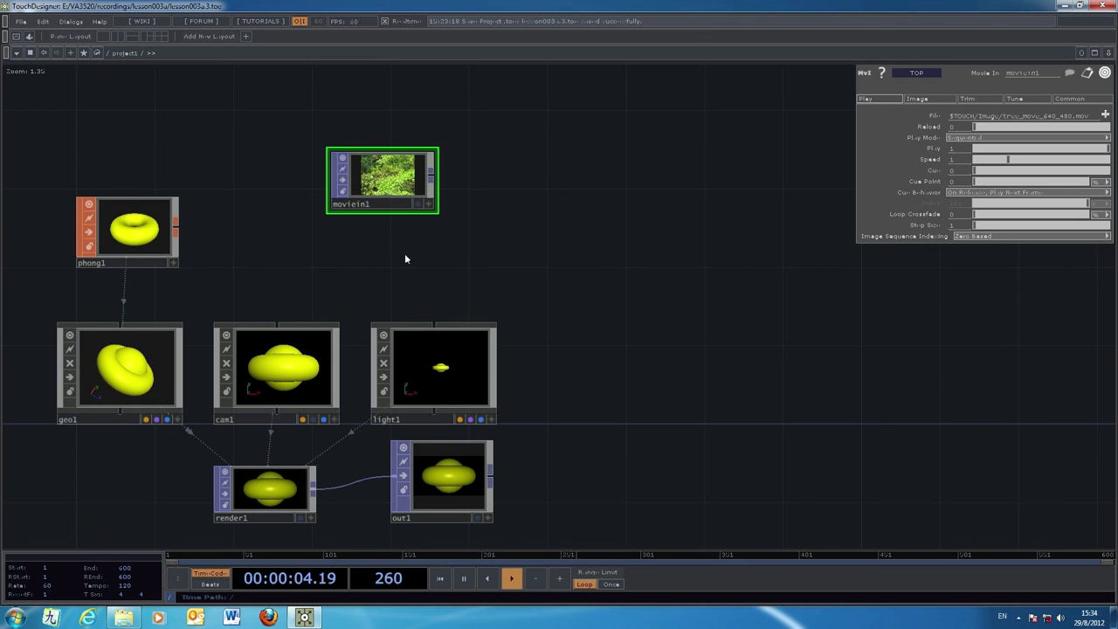
drag(395, 172, 120, 125)
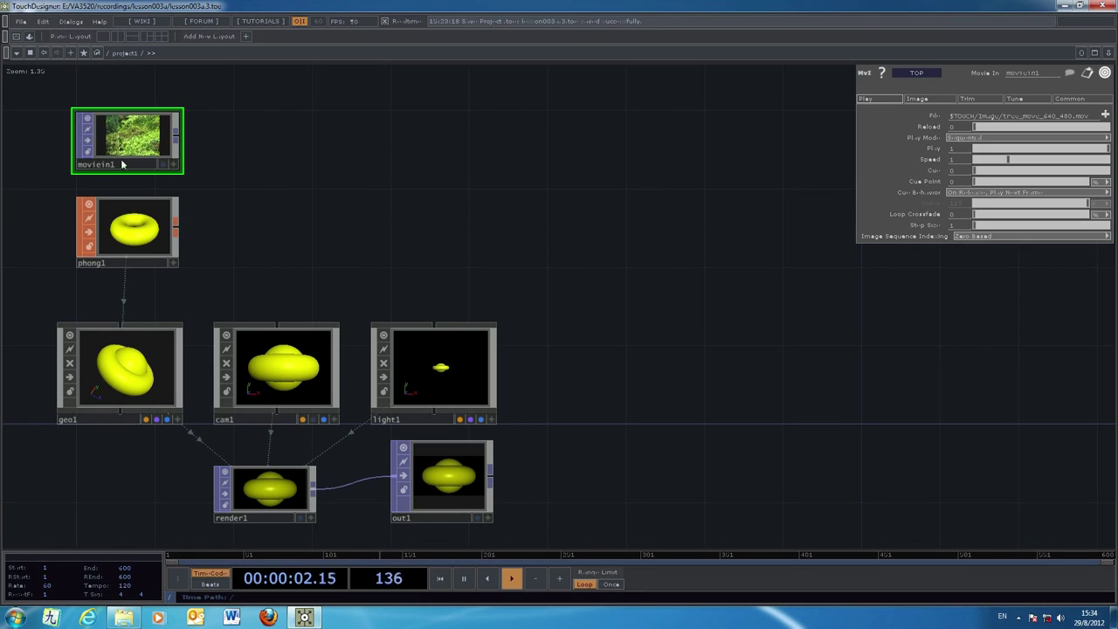
Set the Phong material's diffuse colour to white and assign moviein1 as its Color Map.
click(138, 236)
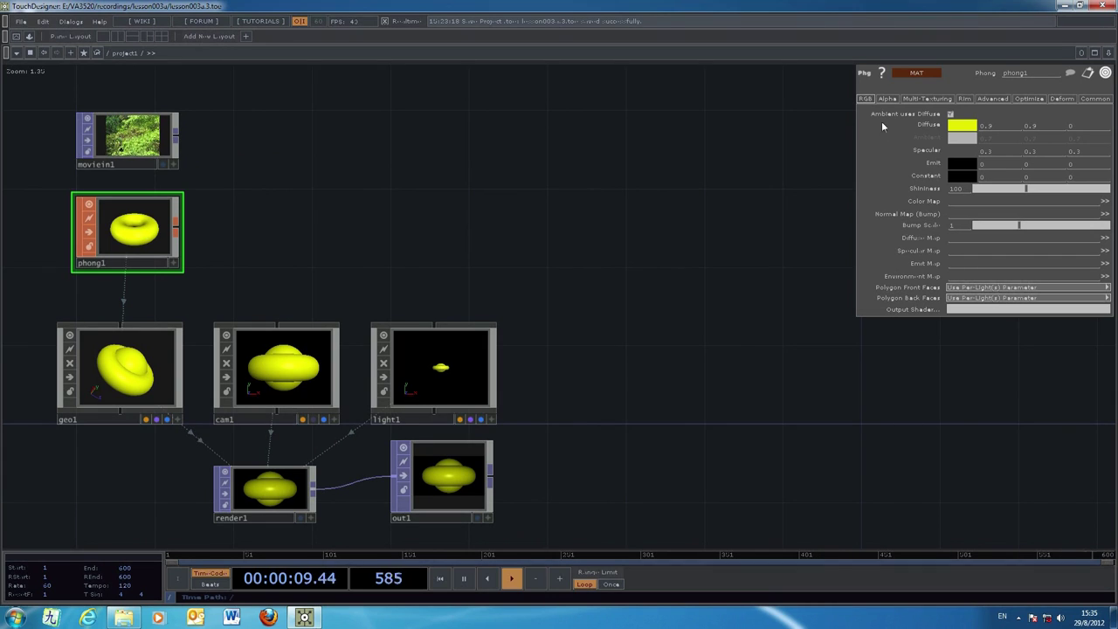
click(961, 125)
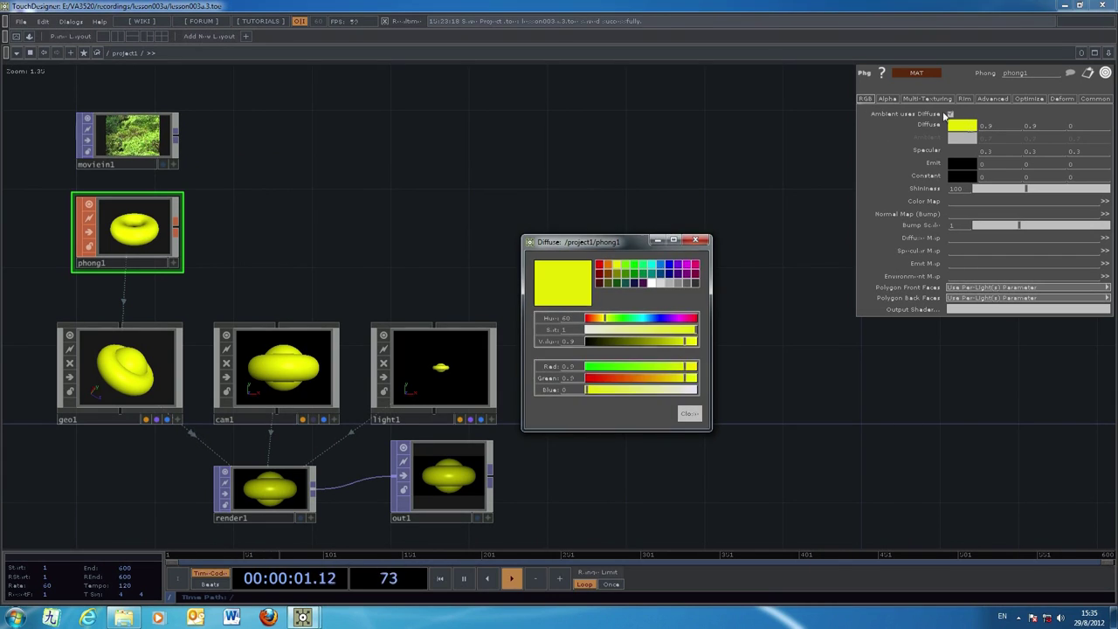
click(651, 283)
click(690, 416)
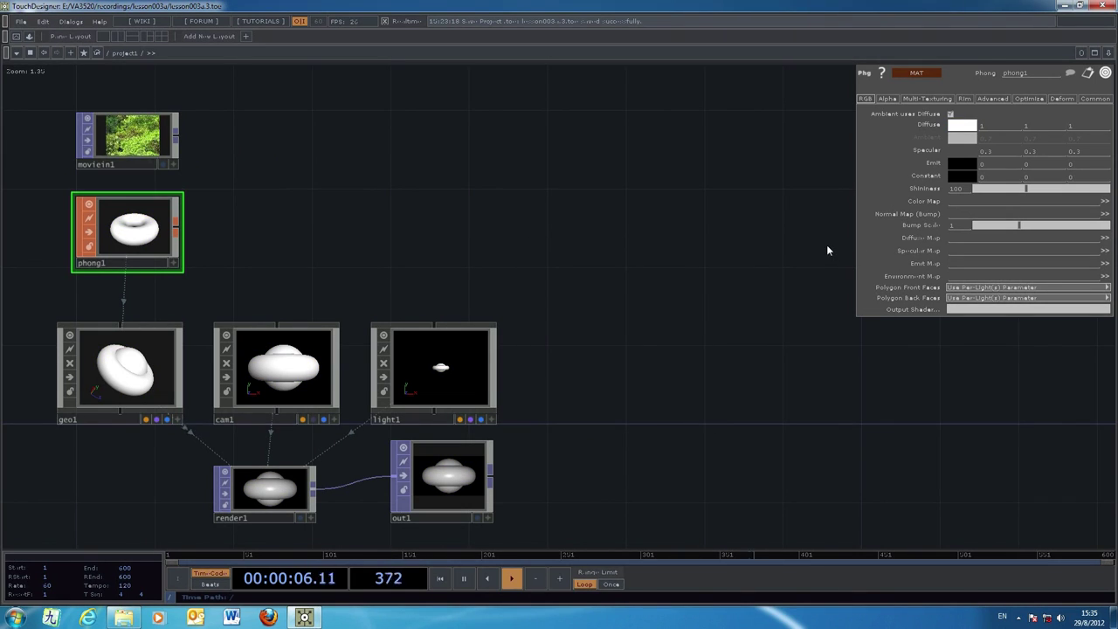
click(954, 203)
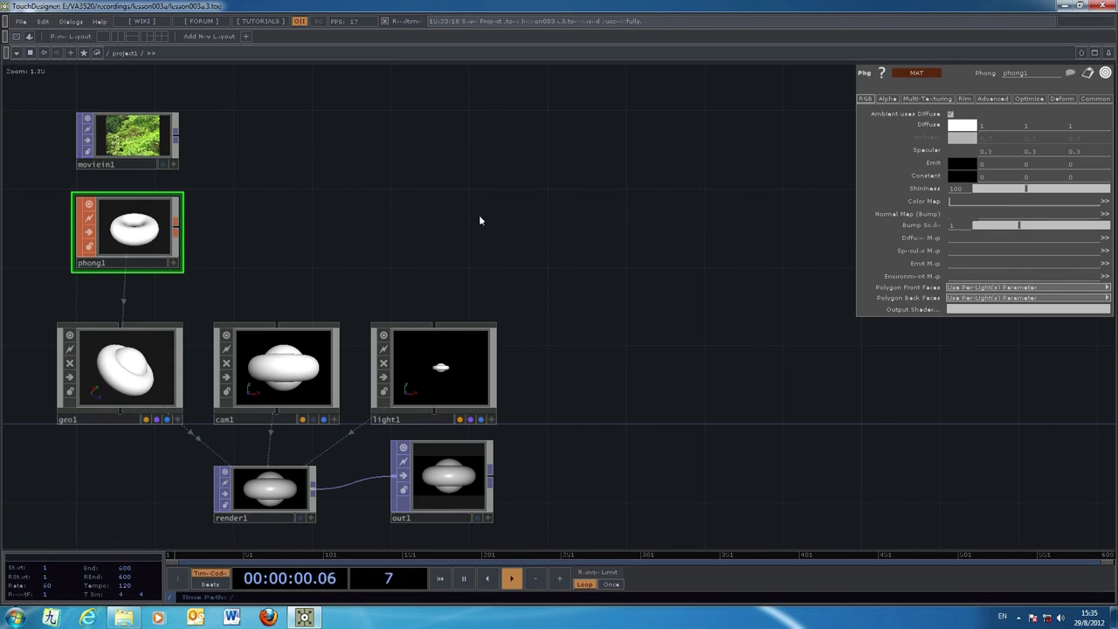
drag(122, 136, 965, 206)
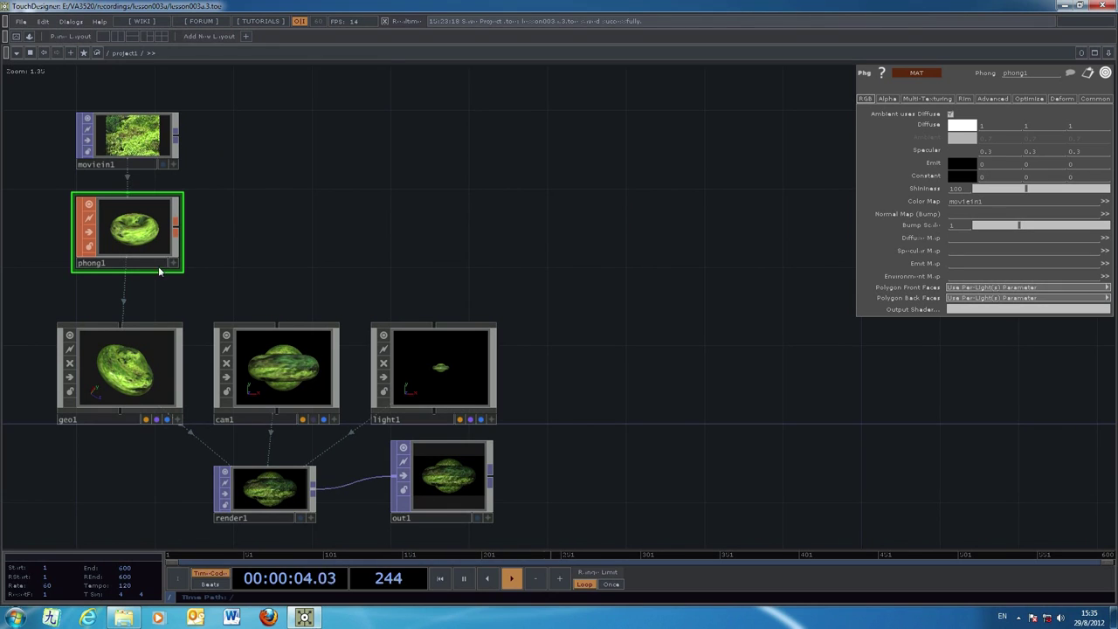
Display the out1 render as the network background to inspect the movie texture, and hide it again.
drag(643, 491, 601, 446)
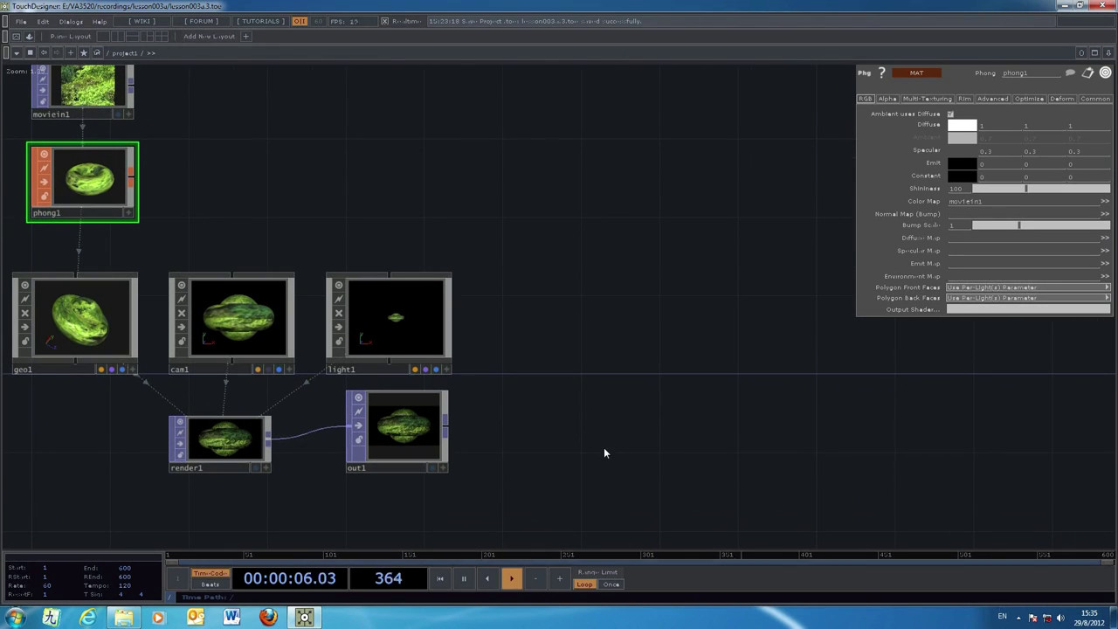
click(432, 468)
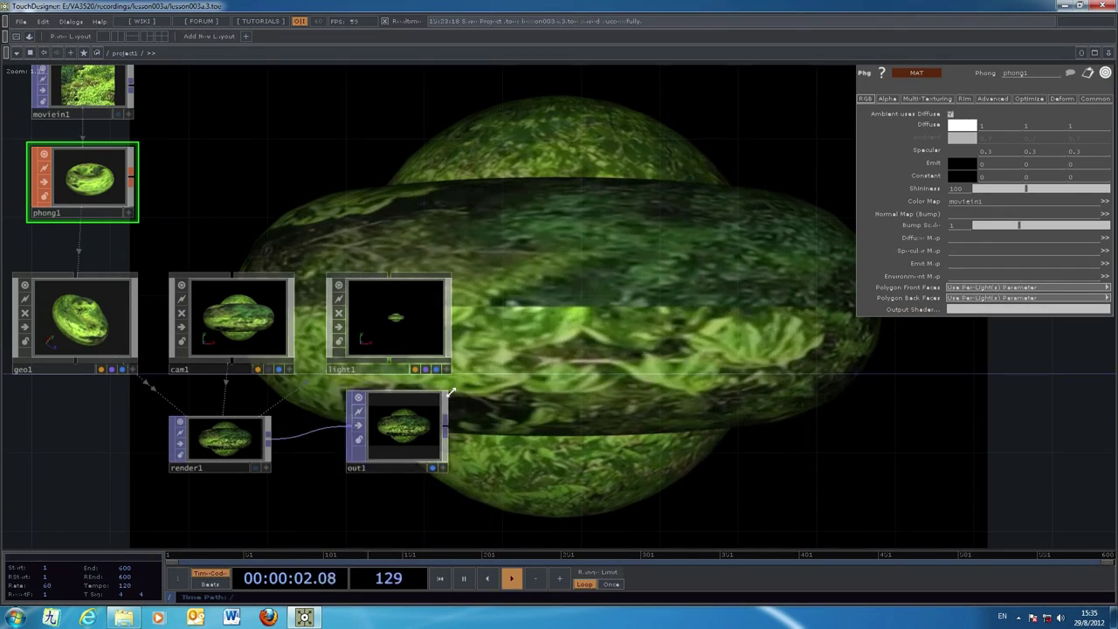
click(432, 468)
key(h)
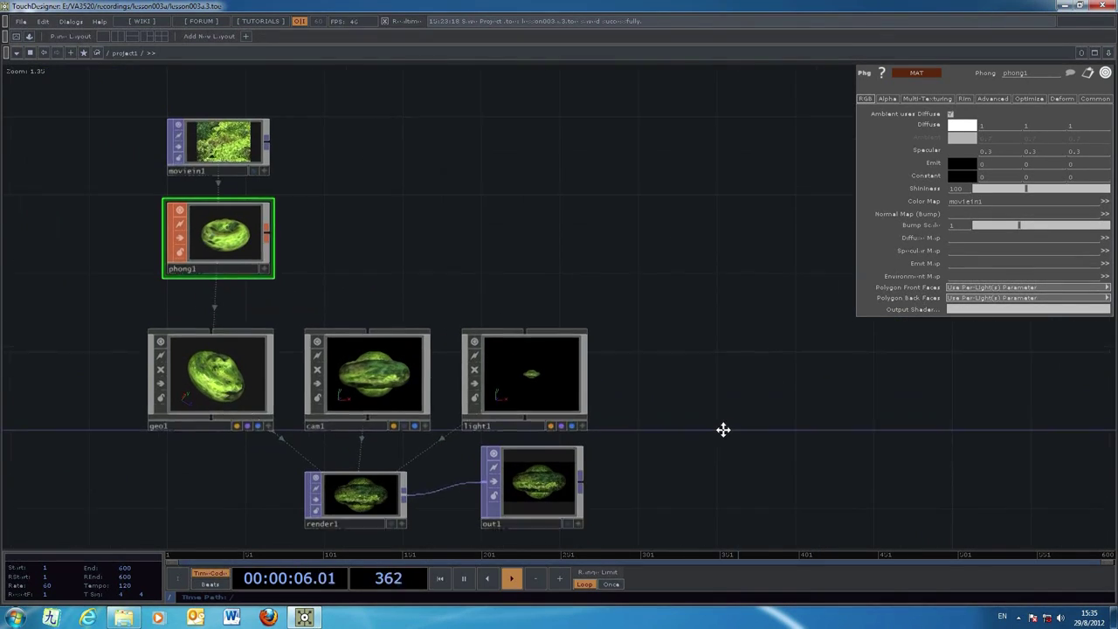
Examine the textured geometry from another angle in an enlarged separate viewer window, and close the window.
click(232, 382)
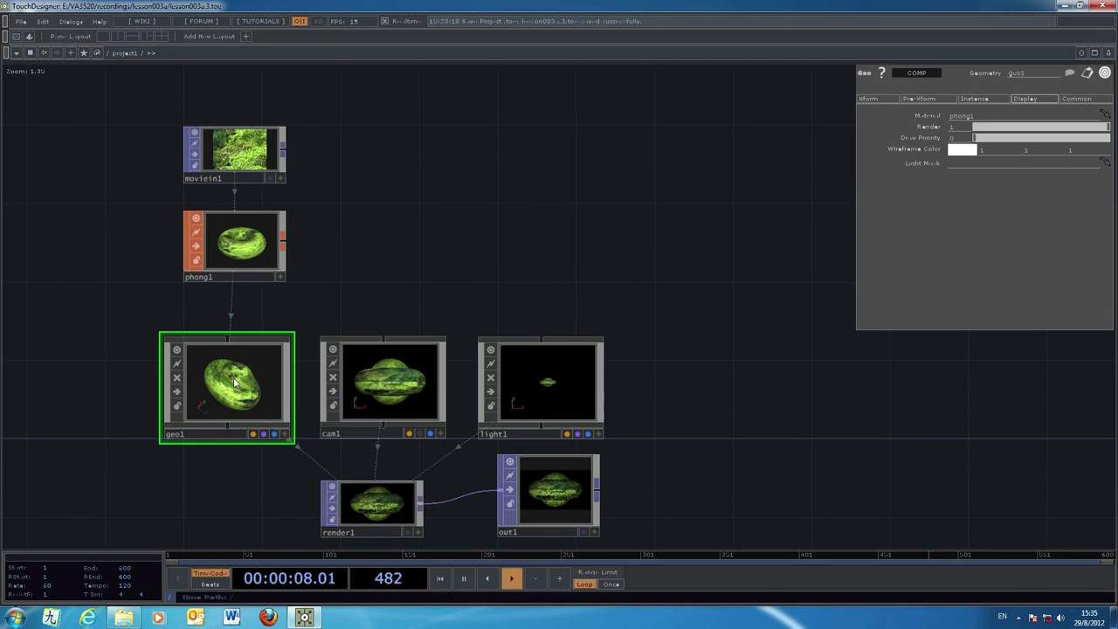
right_click(234, 381)
click(251, 358)
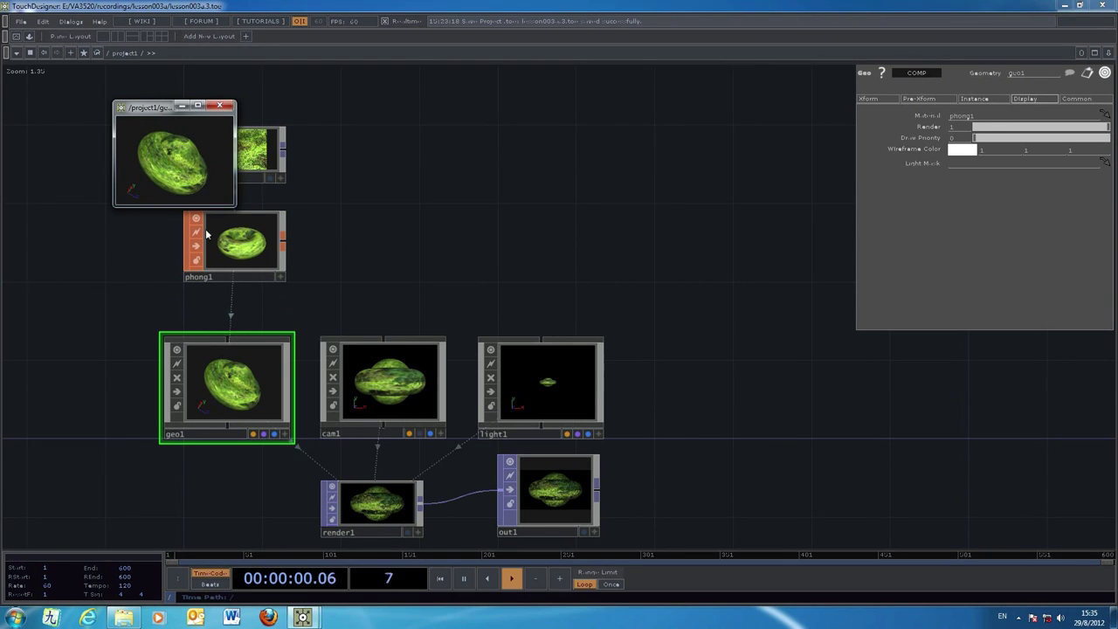
drag(234, 206, 516, 412)
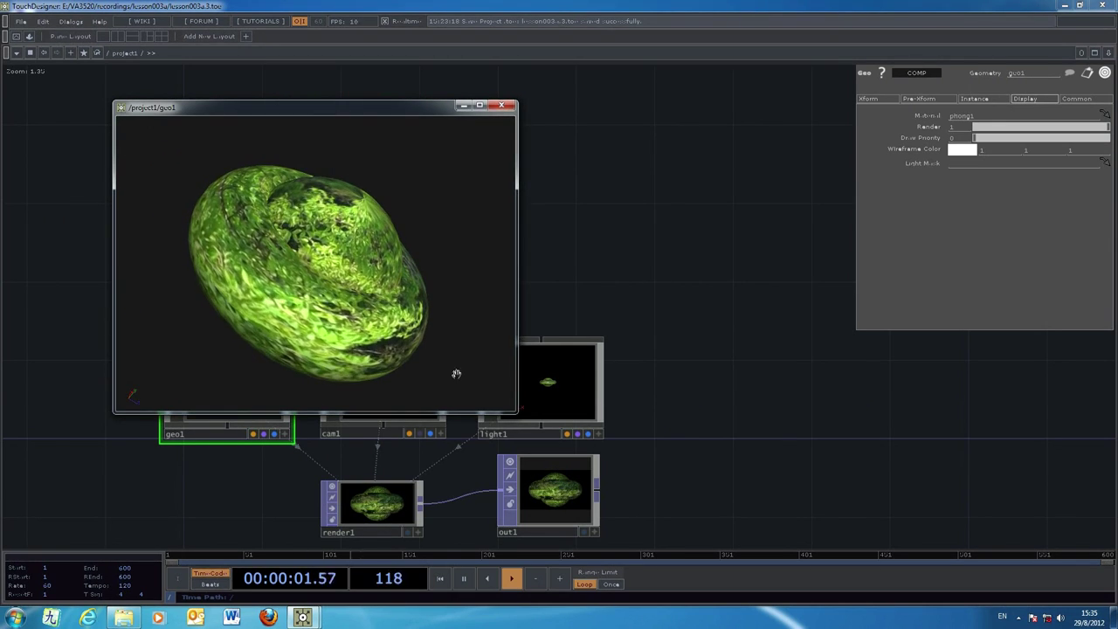
drag(343, 284, 423, 121)
click(501, 105)
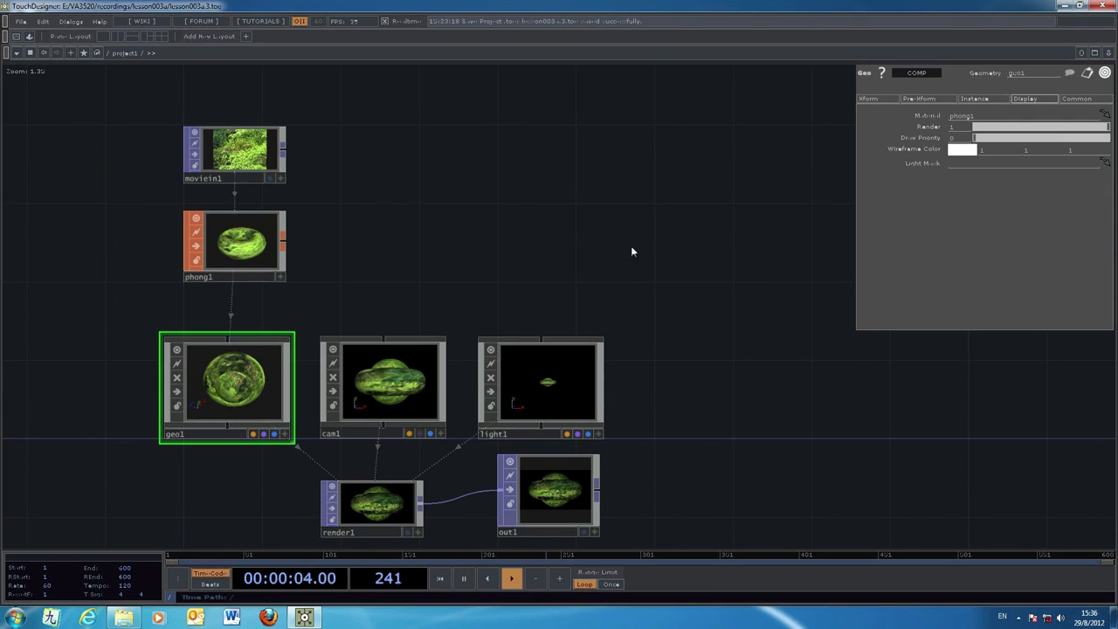
Set the geometry component's rotation to 20 degrees on X and 20 degrees on Z.
drag(806, 431, 728, 379)
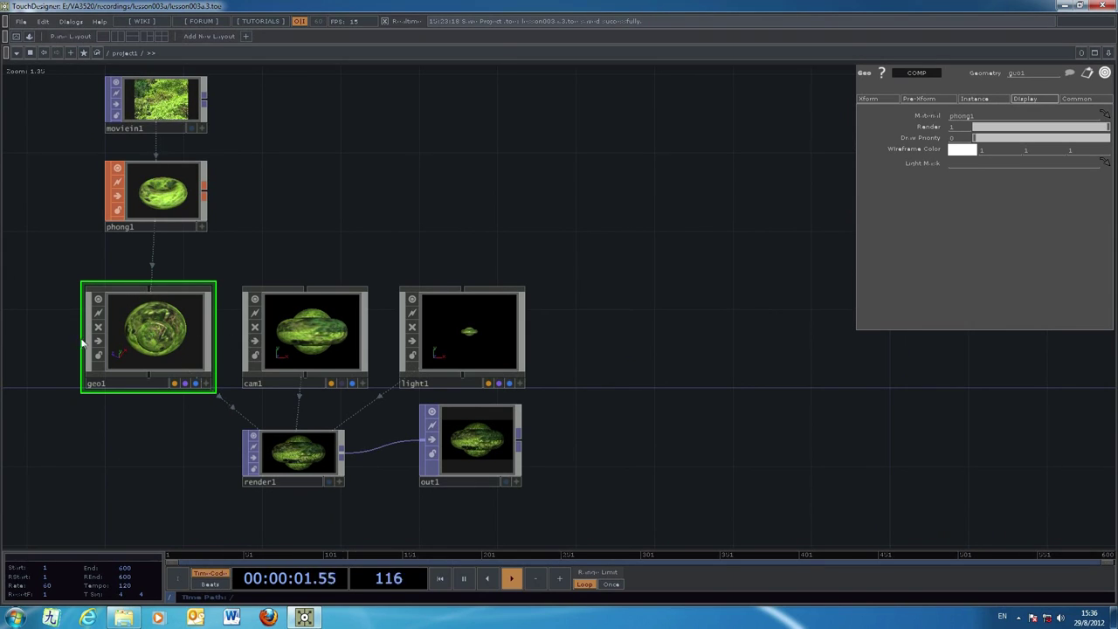
click(874, 99)
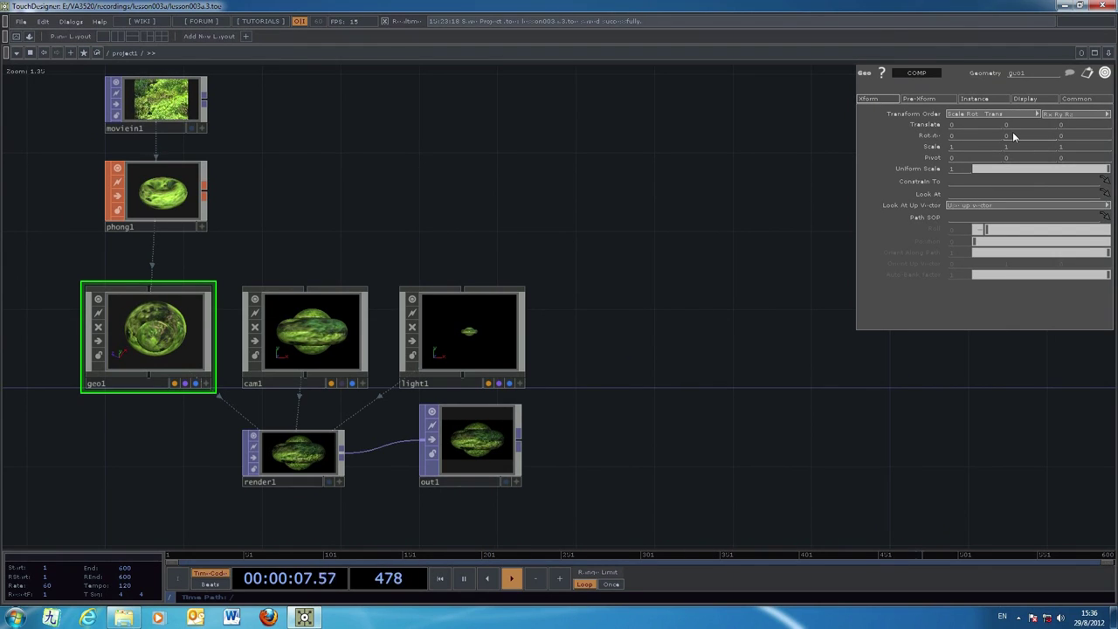
click(950, 136)
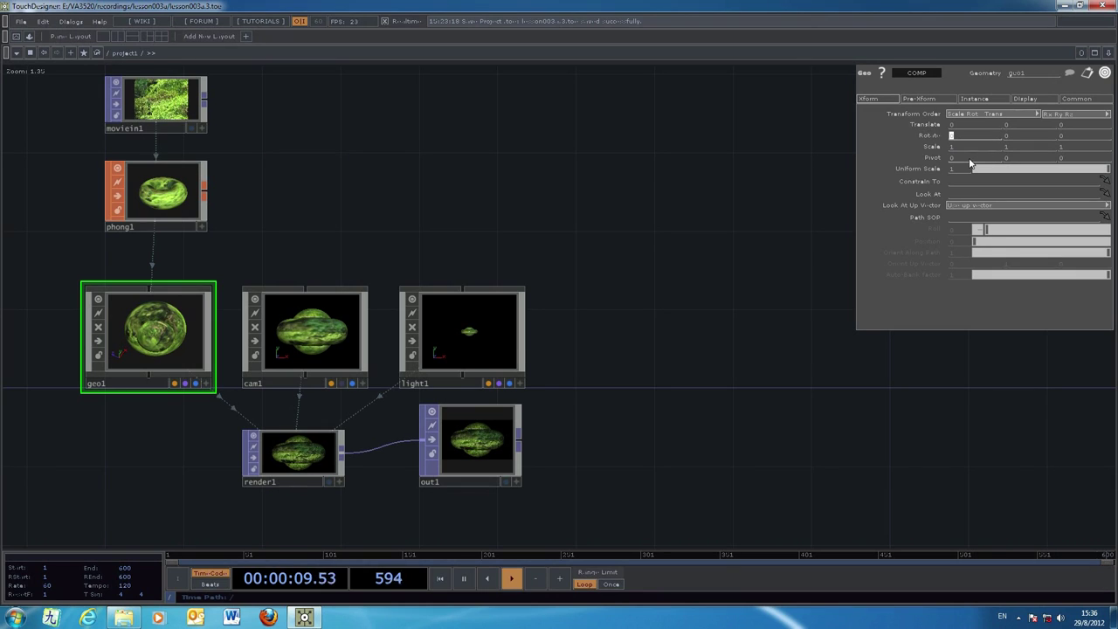
text(20)
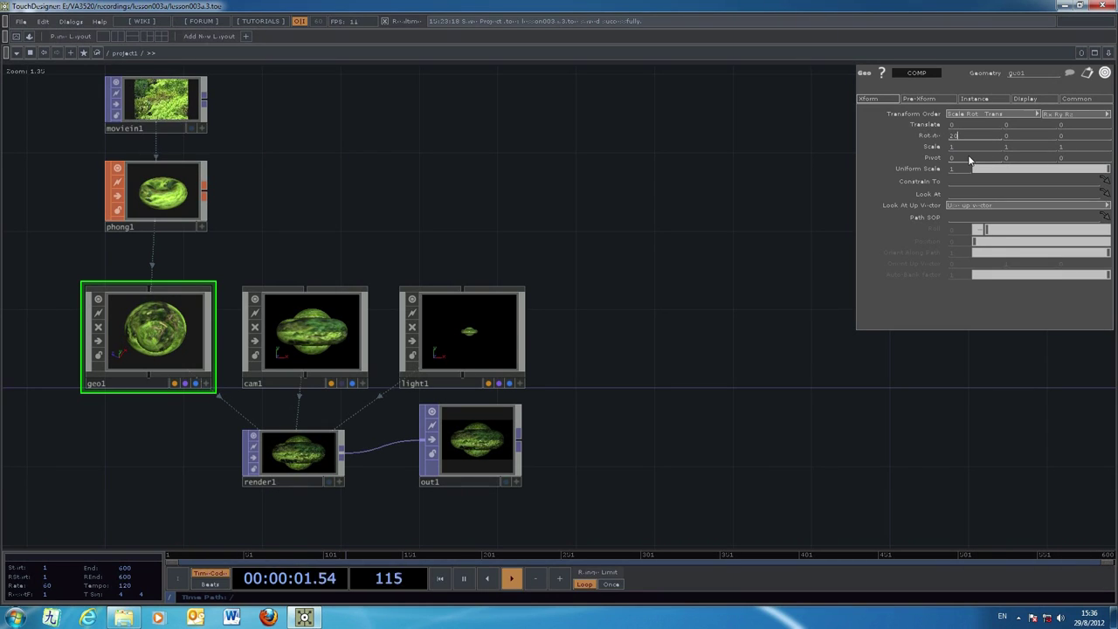
key(Return)
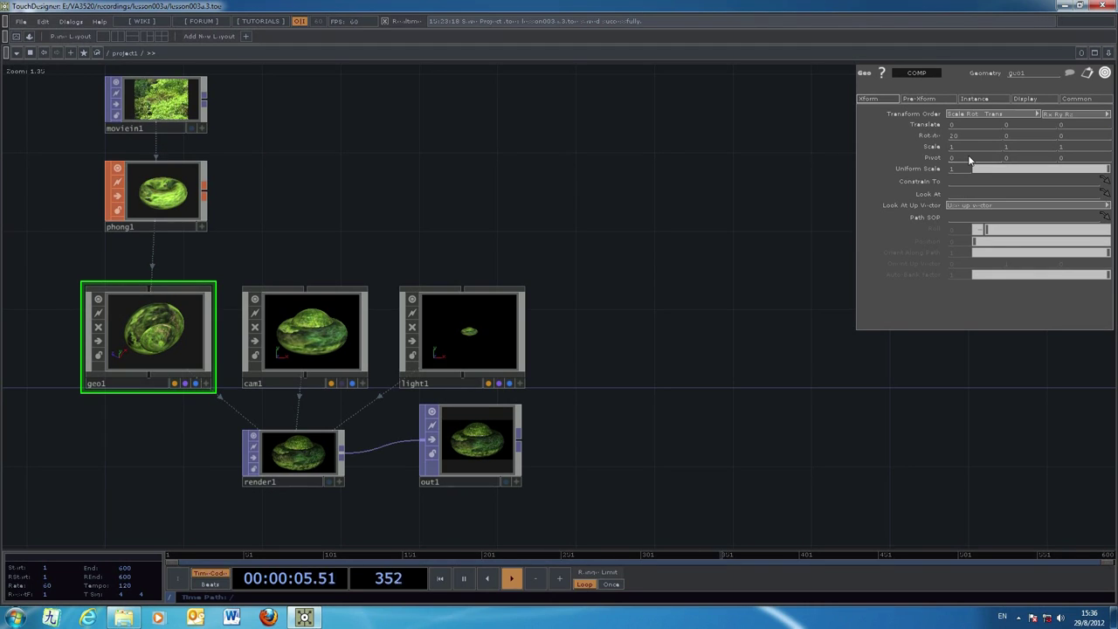
click(1060, 136)
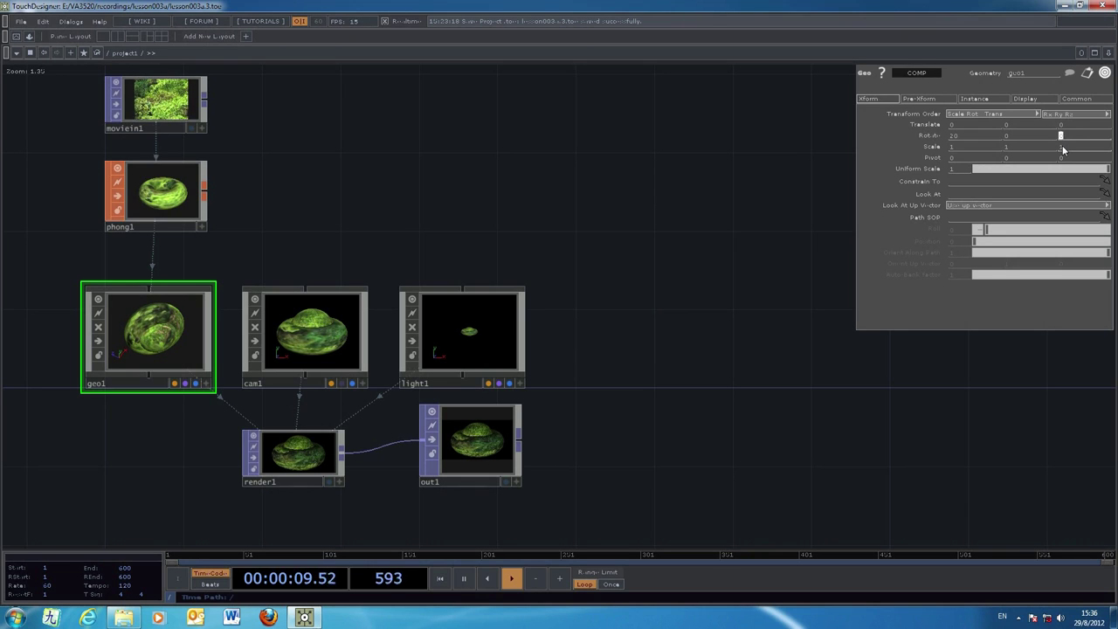
text(20)
key(Return)
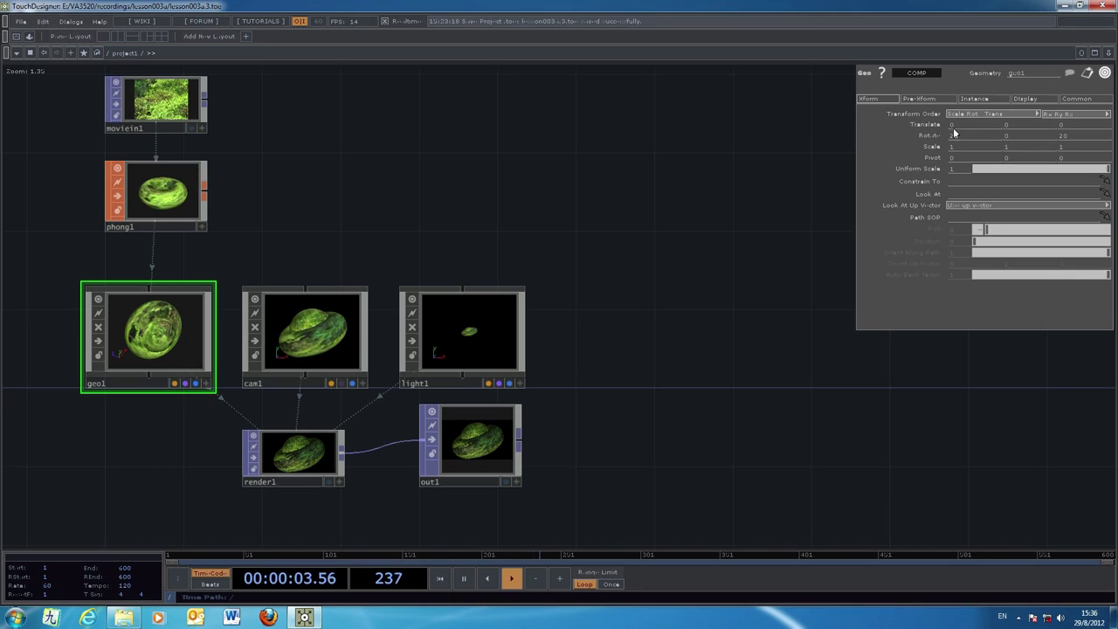
Adjust the geometry's X rotation to 80 degrees in increments of 10 and display out1 as the network background.
middle_drag(956, 135, 957, 137)
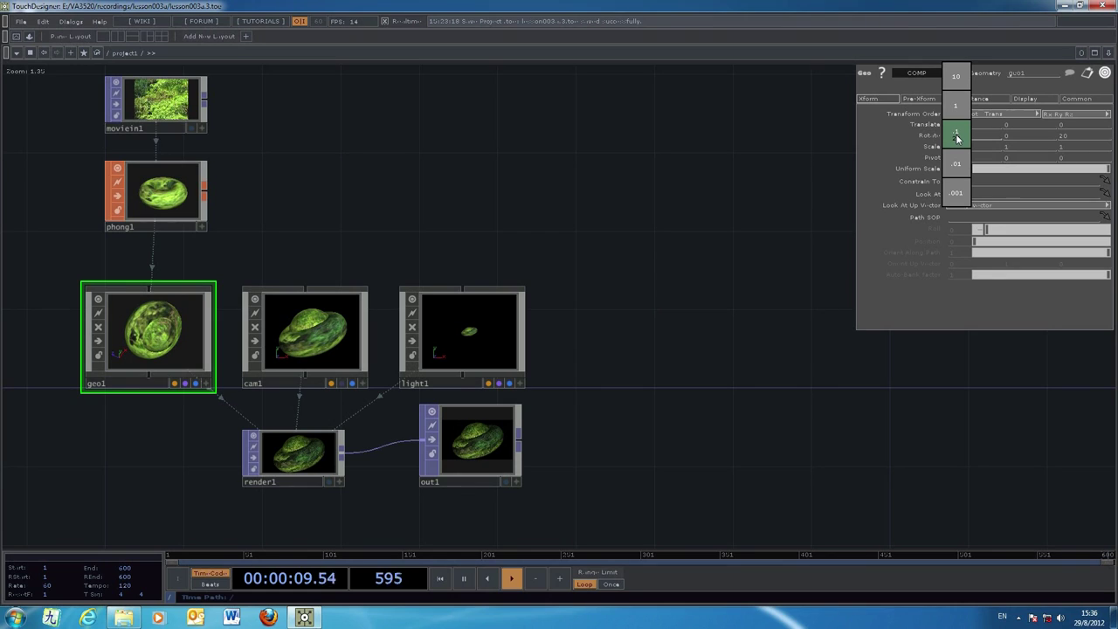
middle_drag(958, 135, 959, 109)
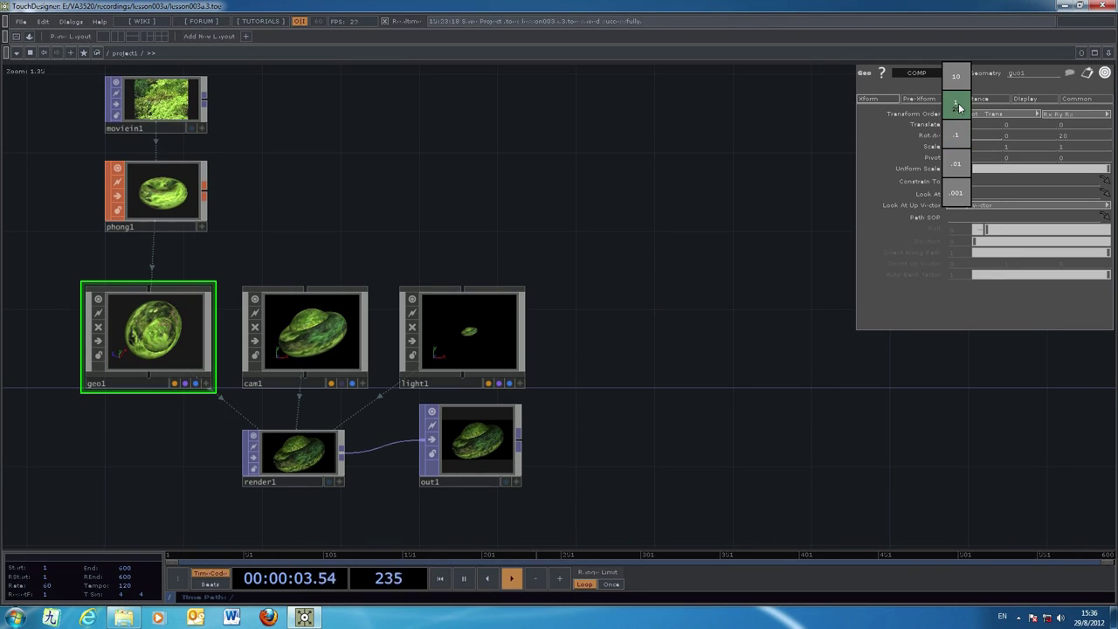
mouse_move(962, 82)
middle_down()
mouse_move(972, 81)
mouse_move(943, 79)
mouse_move(967, 80)
middle_up()
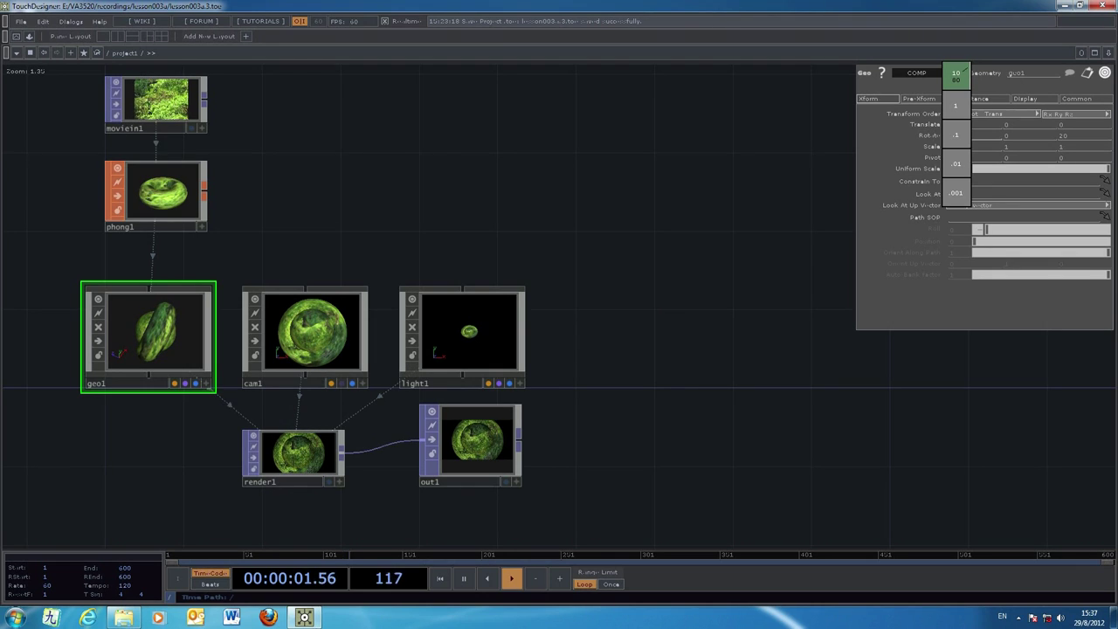
middle_drag(967, 80, 967, 80)
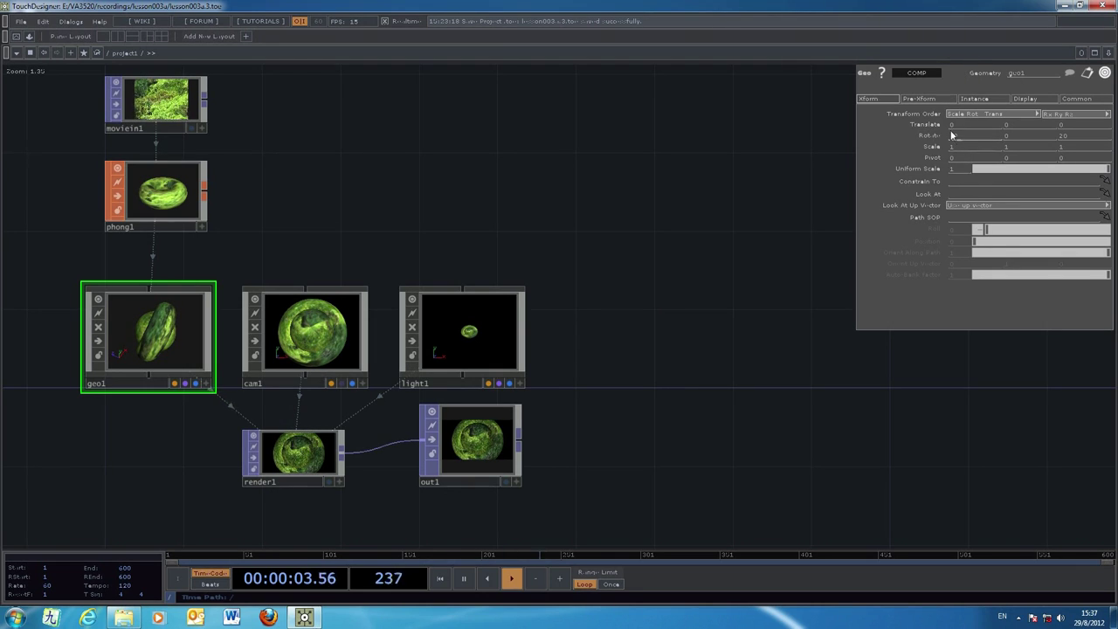
click(508, 481)
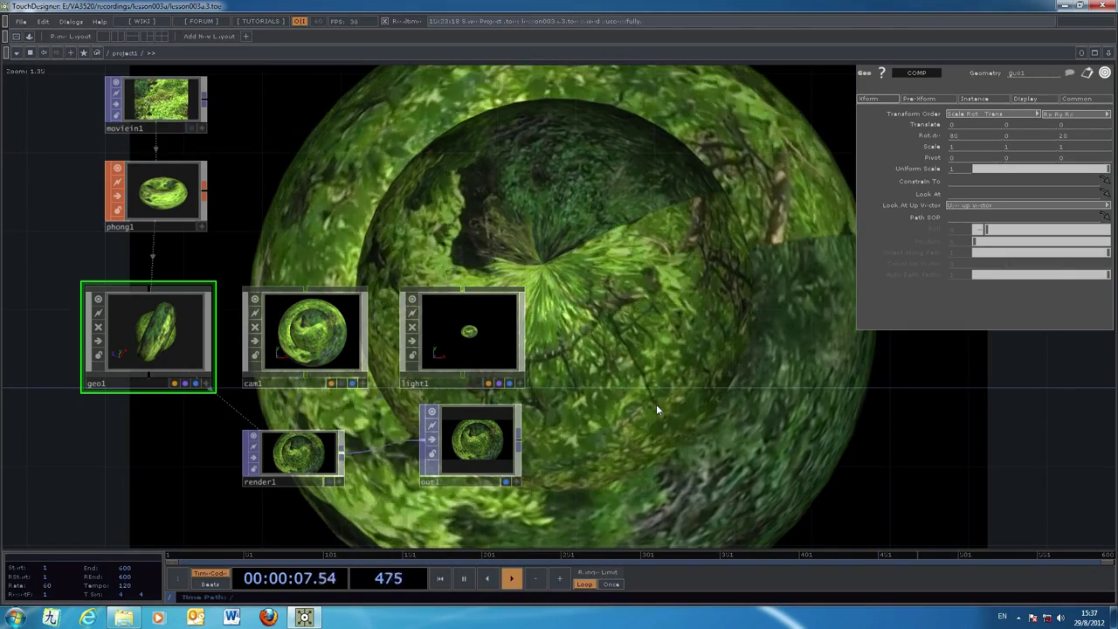